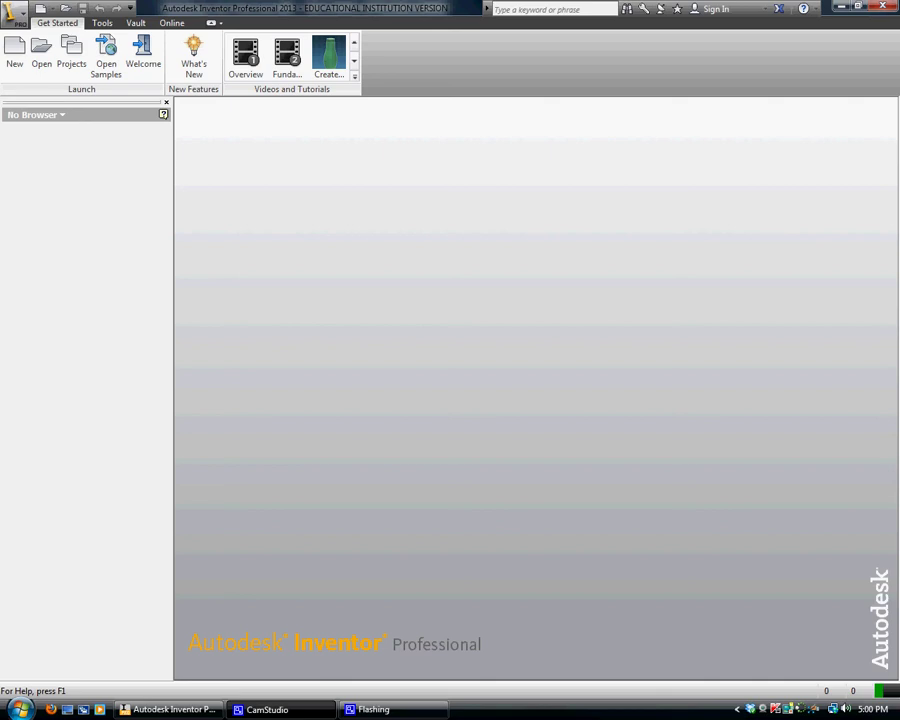
Open the Create New File dialog from the Get Started ribbon.
click(12, 55)
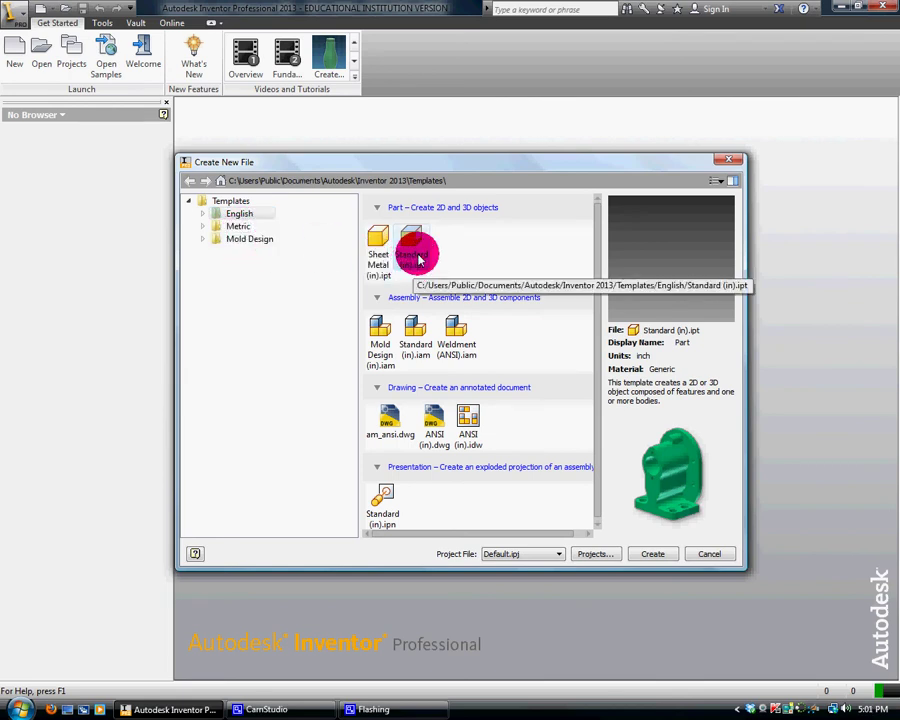
Browse the Metric and Mold Design folders, then create a part from English Standard (in).ipt.
click(237, 227)
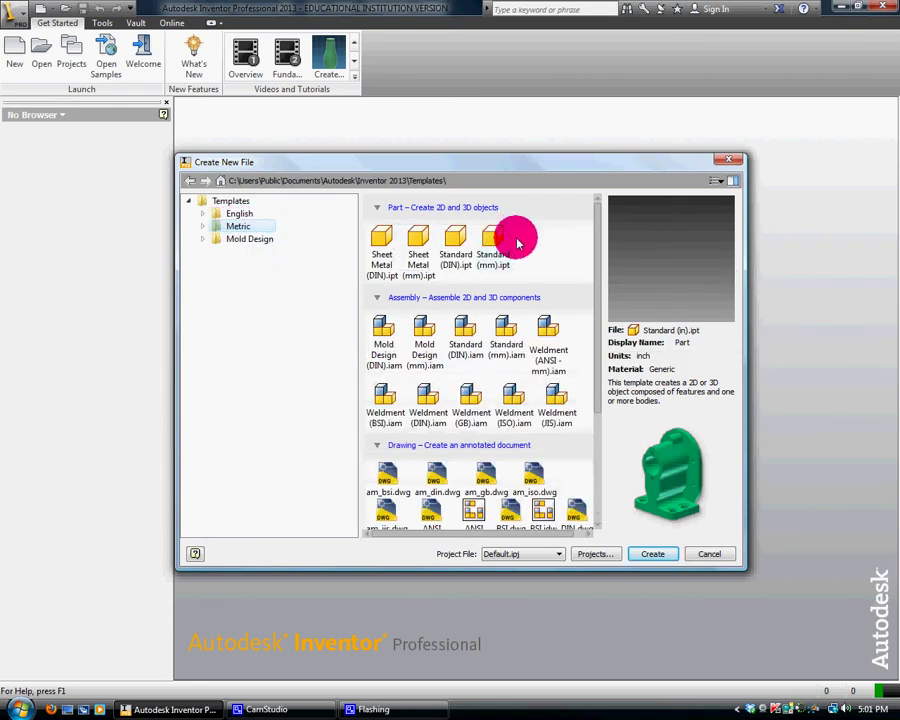
click(245, 240)
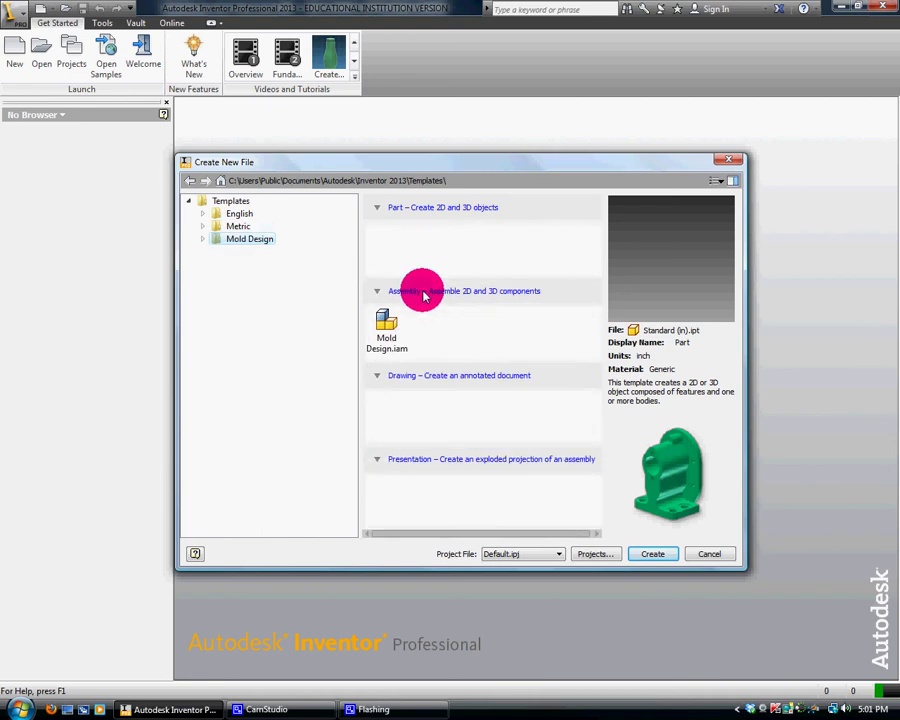
click(237, 226)
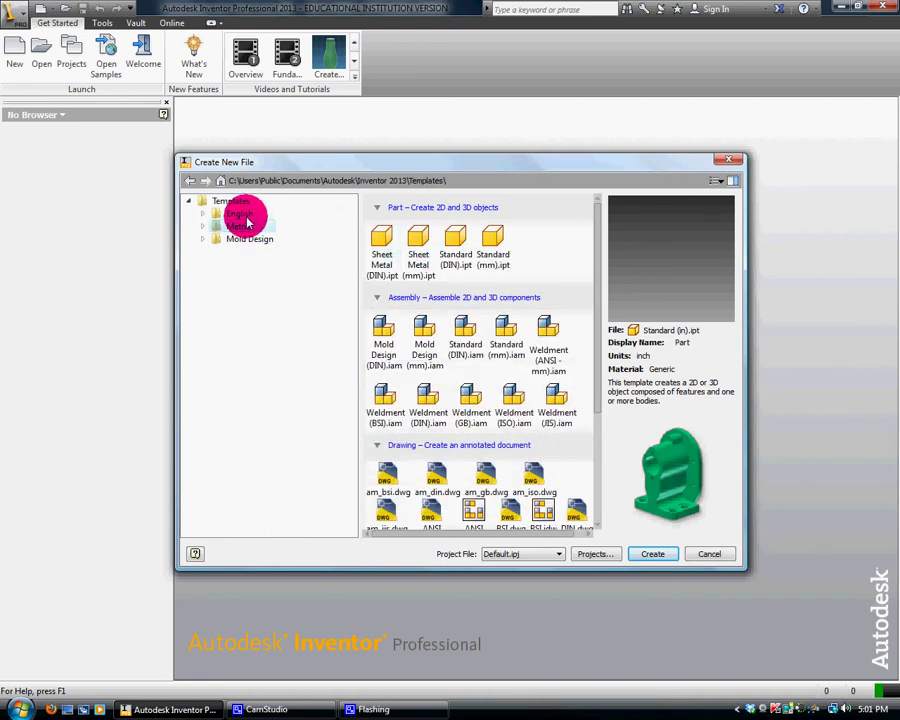
click(243, 215)
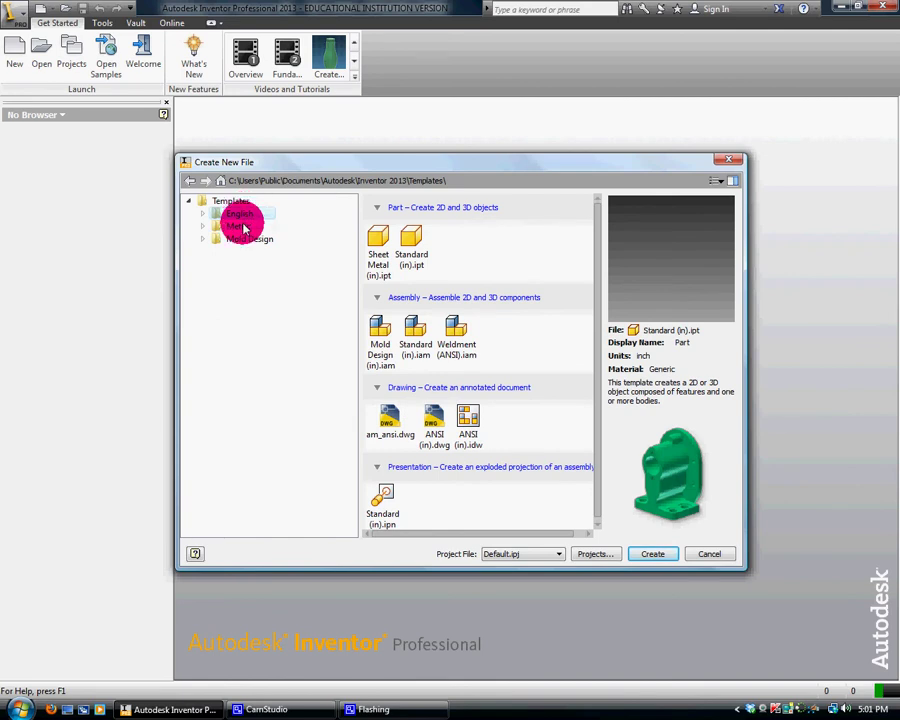
click(243, 227)
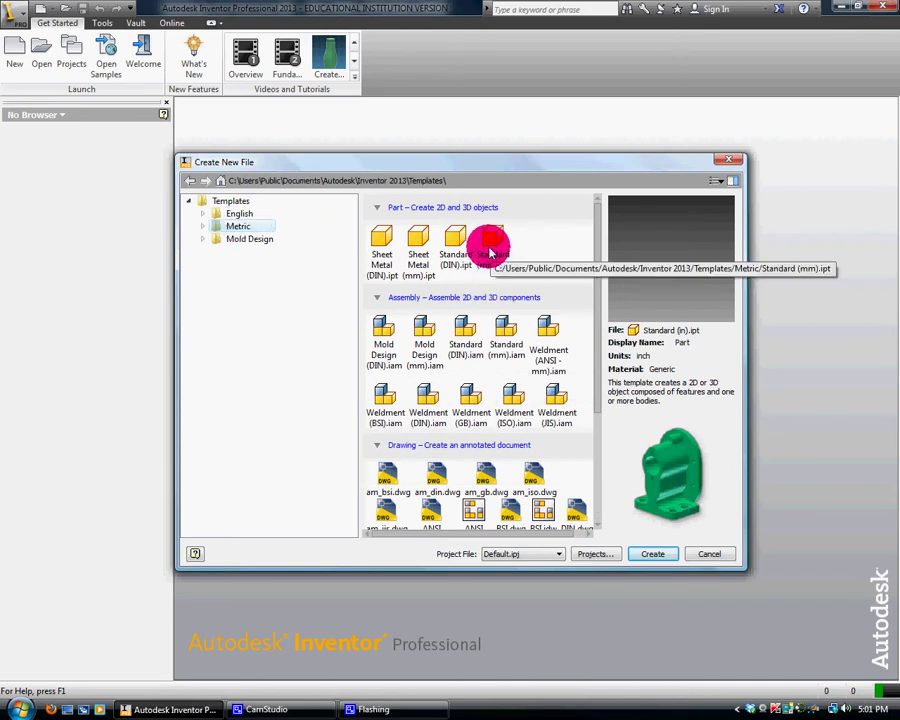
click(239, 214)
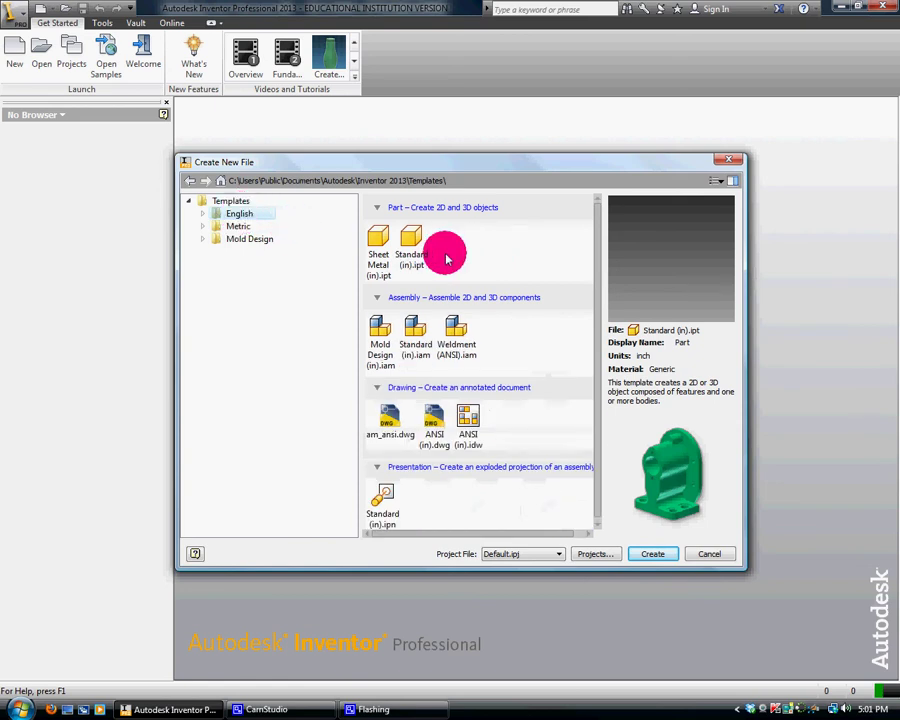
click(663, 553)
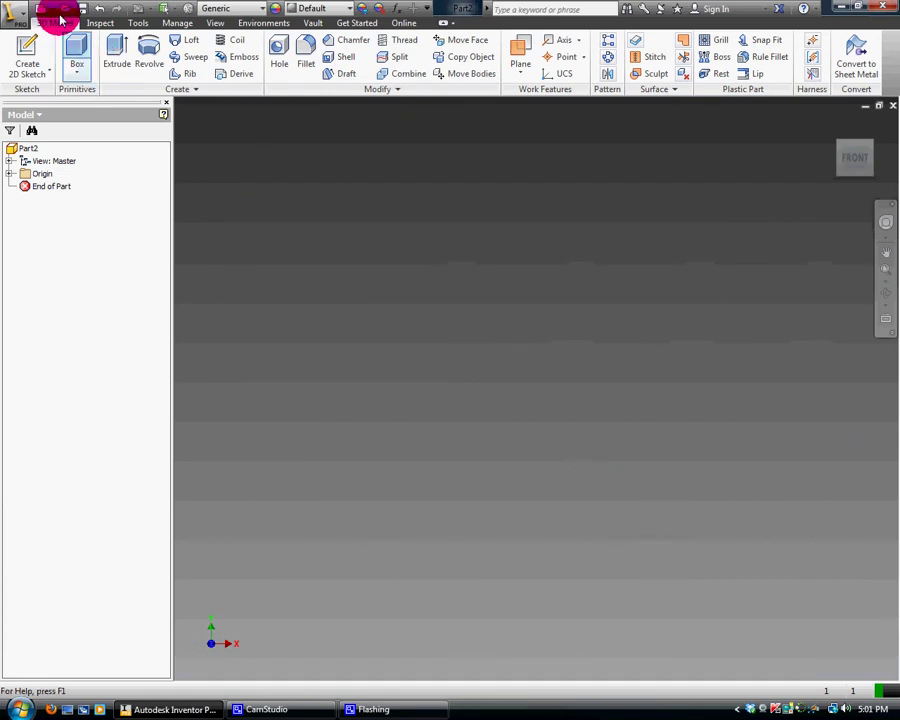
Open the application menu for Part2.
click(24, 14)
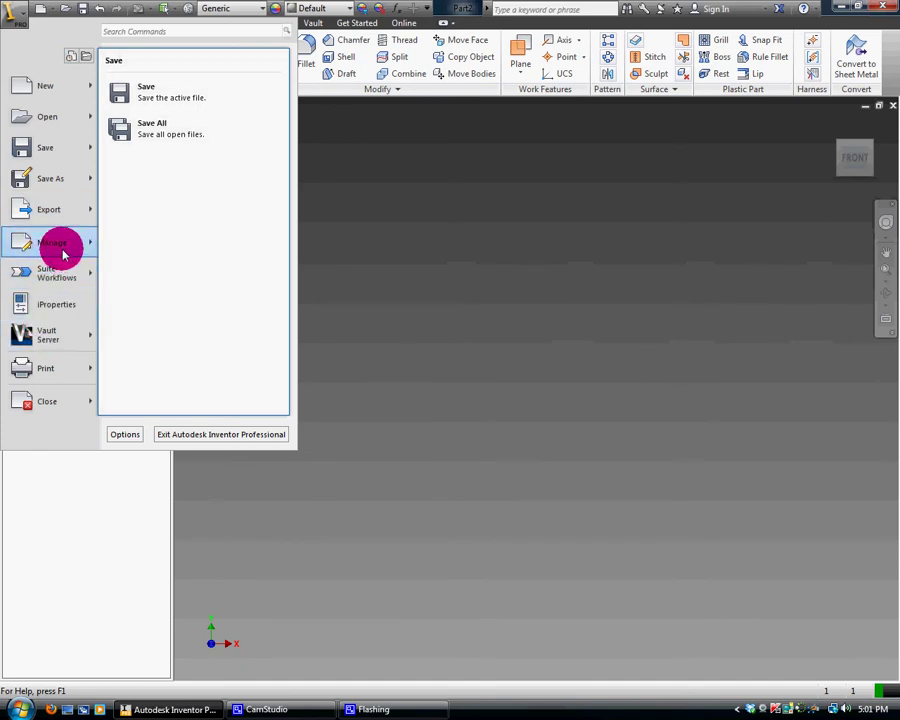
In iProperties Summary, set Title to 'Maltese Cross' and Subject to 'EDP-3'.
click(60, 307)
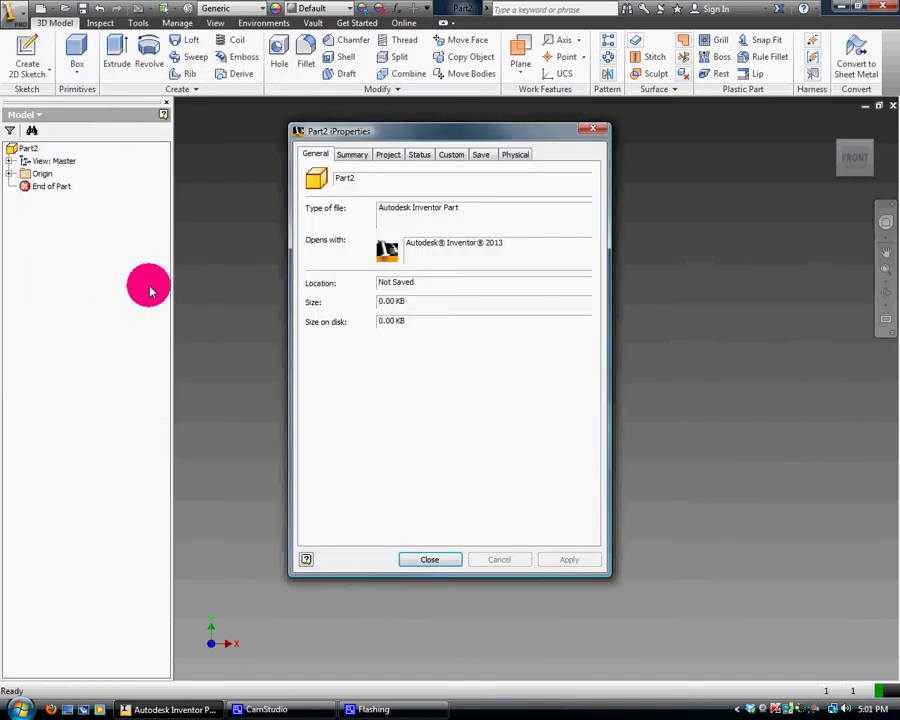
click(349, 158)
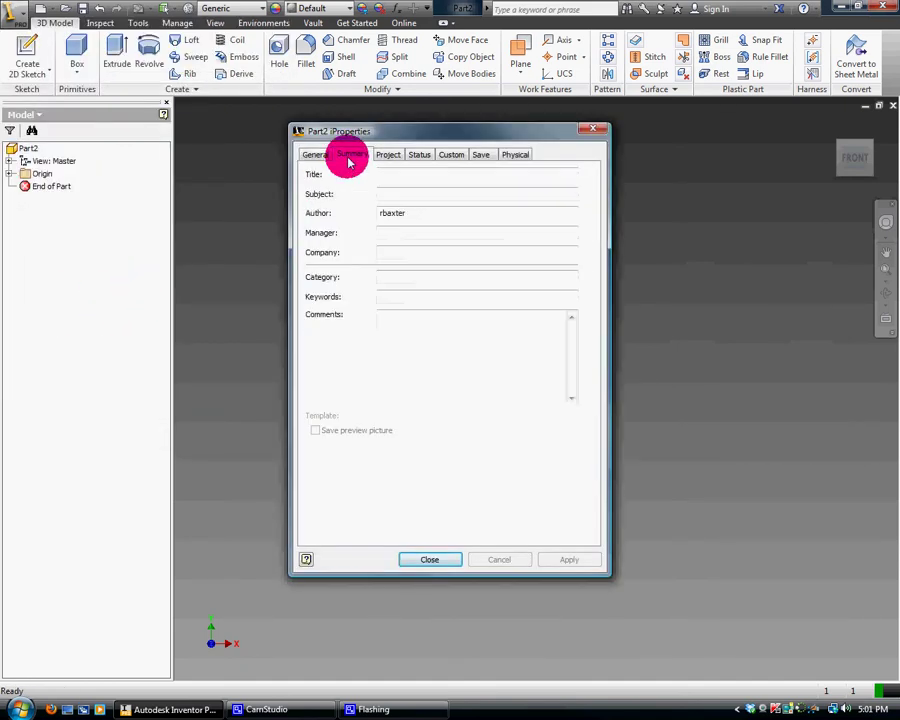
click(398, 174)
text(Flashing)
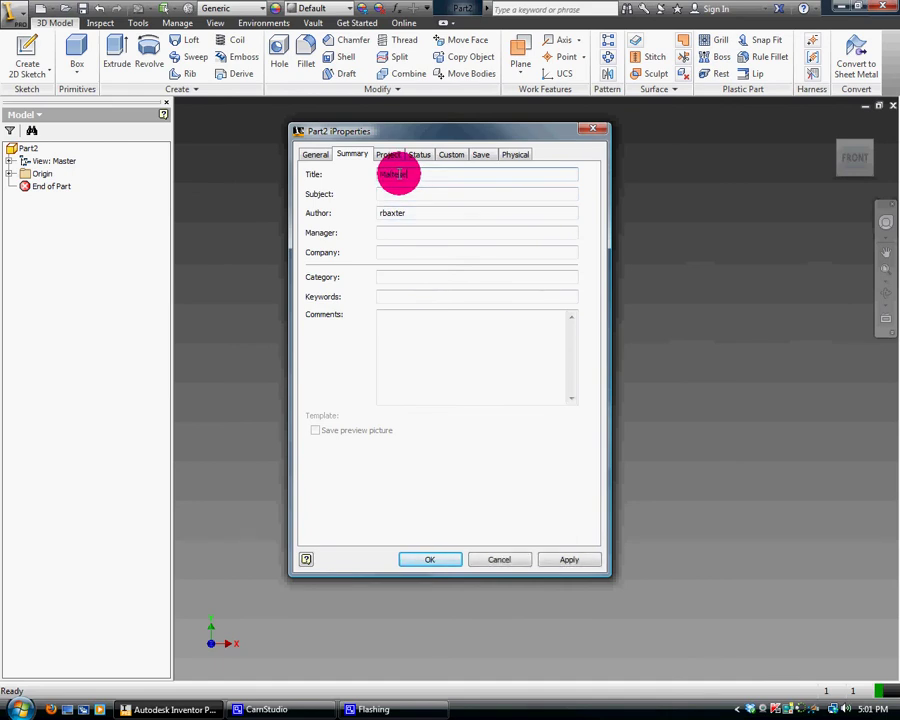
text(se Cross)
click(391, 192)
text(Fl)
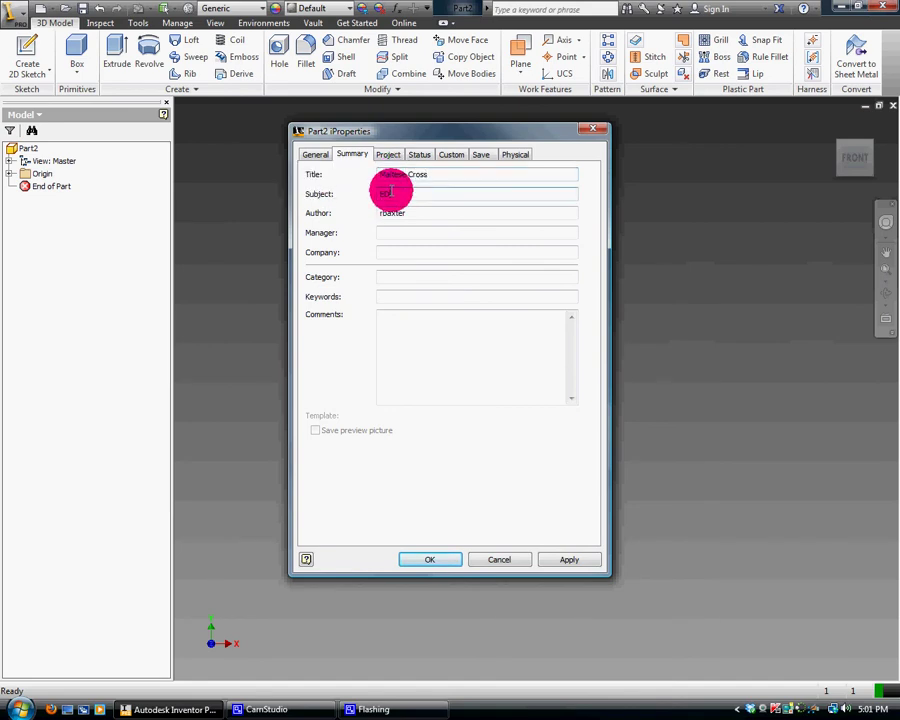
text(a)
text(-3)
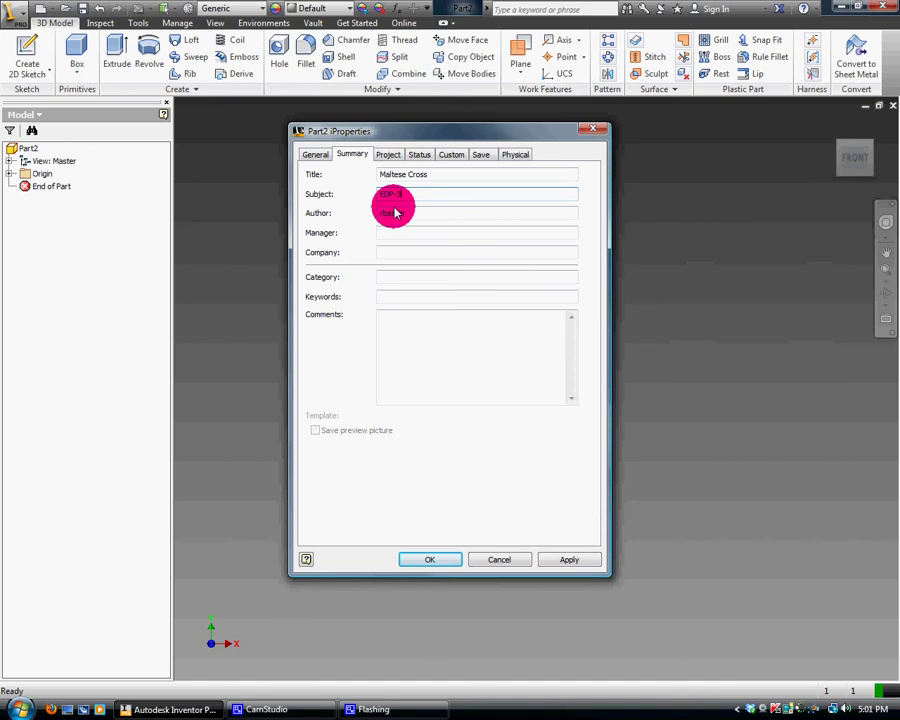
Fill in the author, manager and company fields, then apply and close iProperties.
key(Tab)
text(F)
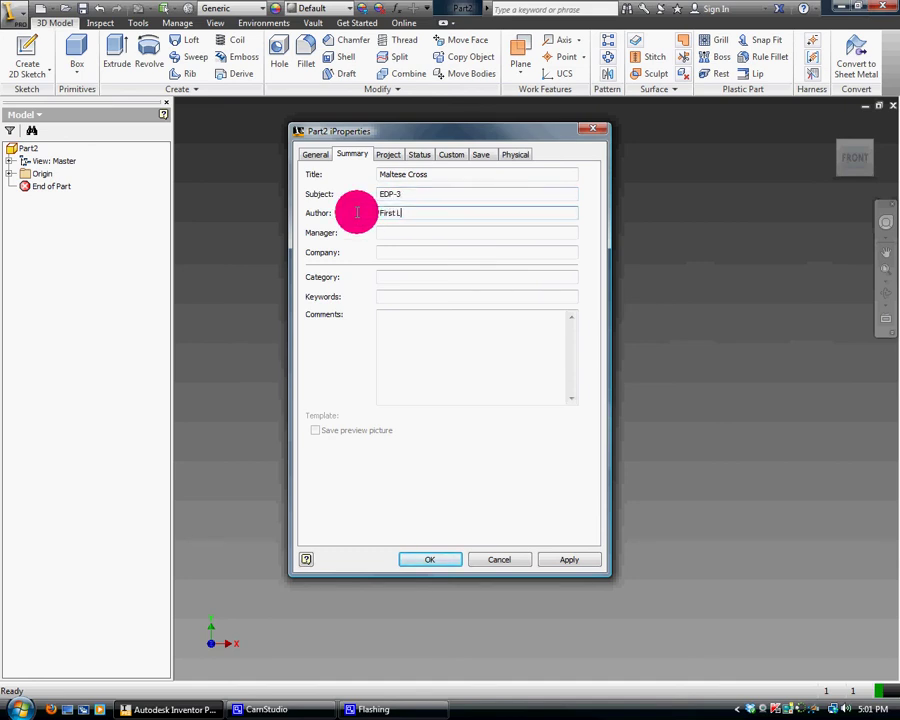
text(irst Last Name)
text(Mrs. Baxter)
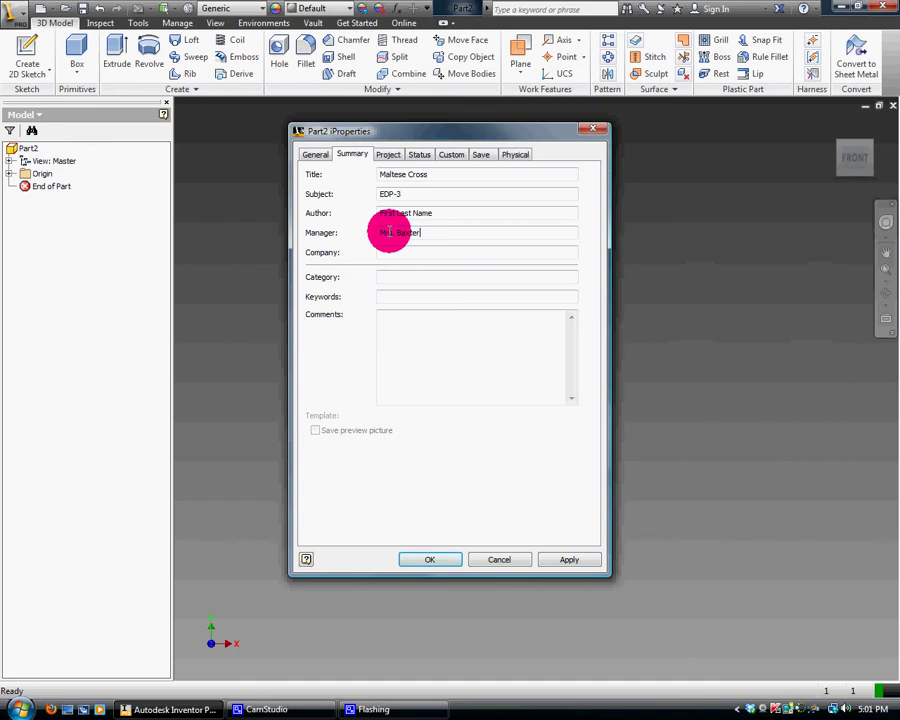
click(383, 253)
text(Intel)
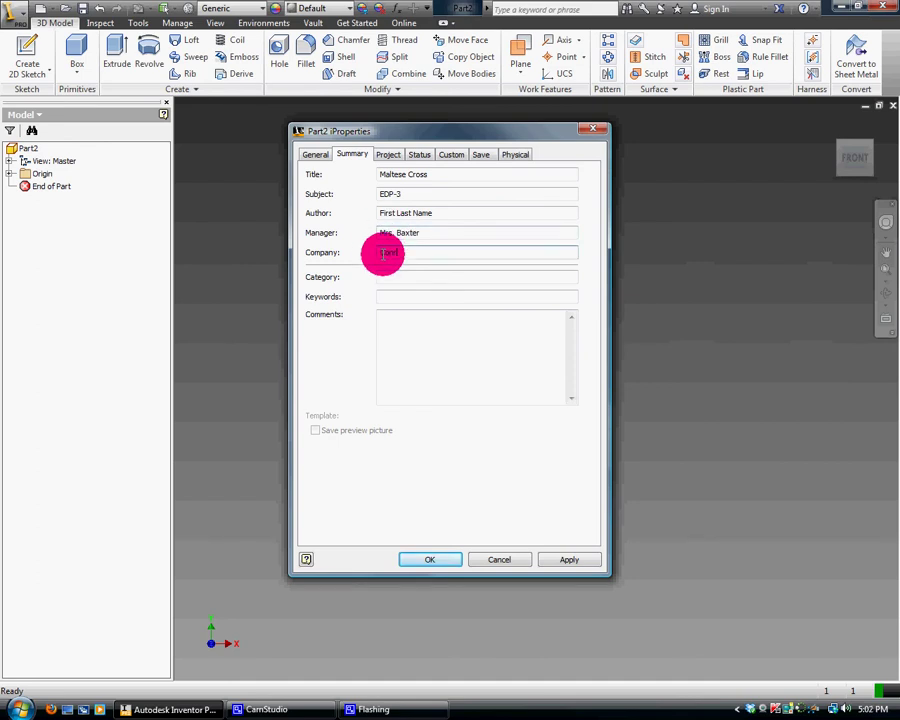
click(568, 558)
click(442, 566)
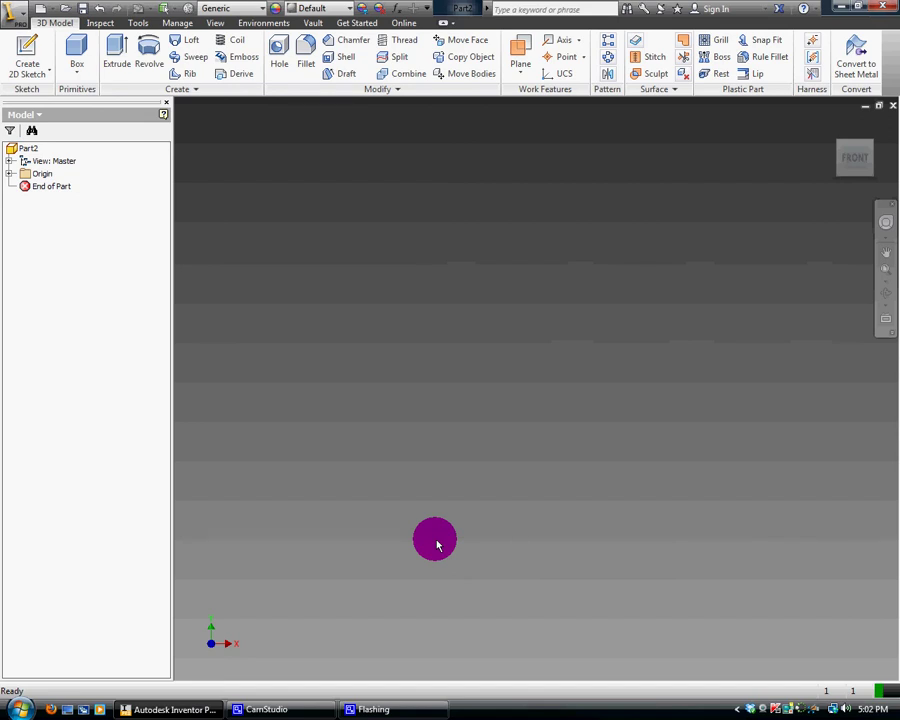
Enable Grid lines on the Sketch page of Application Options, then go to Colors.
click(148, 23)
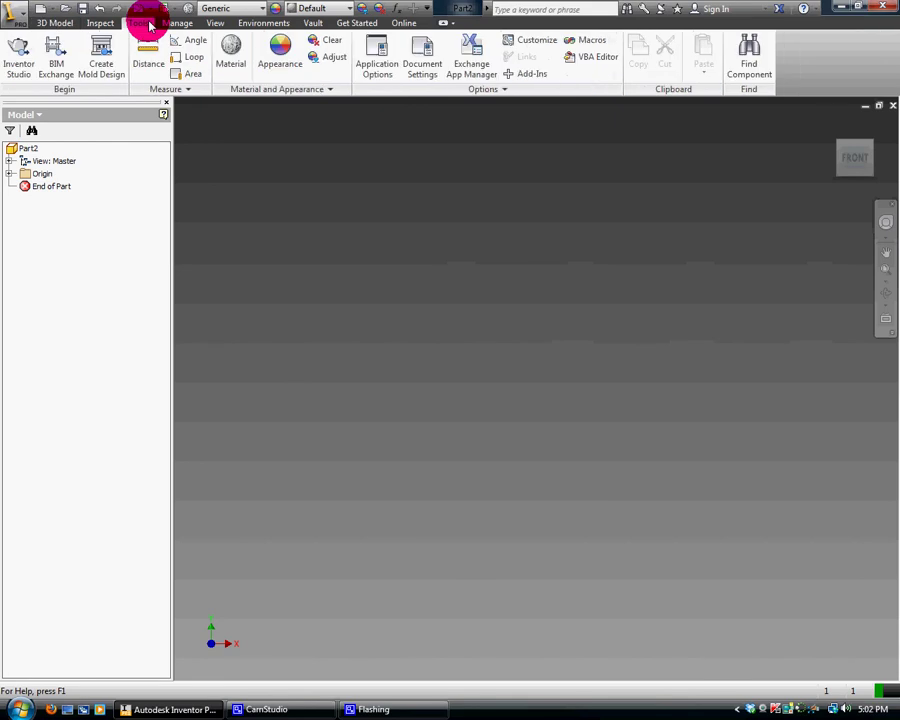
click(378, 78)
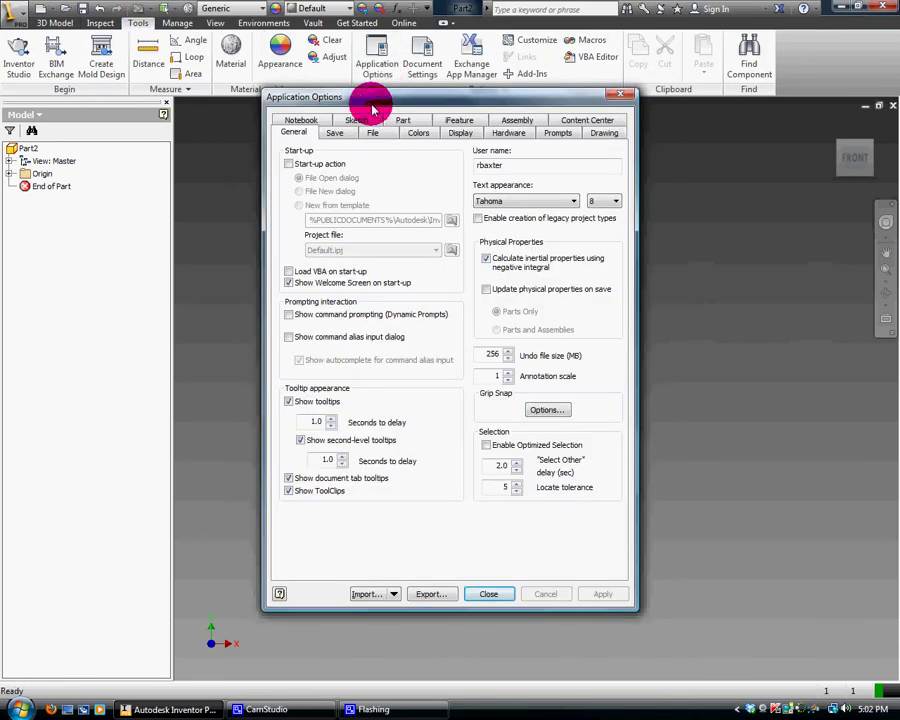
click(357, 119)
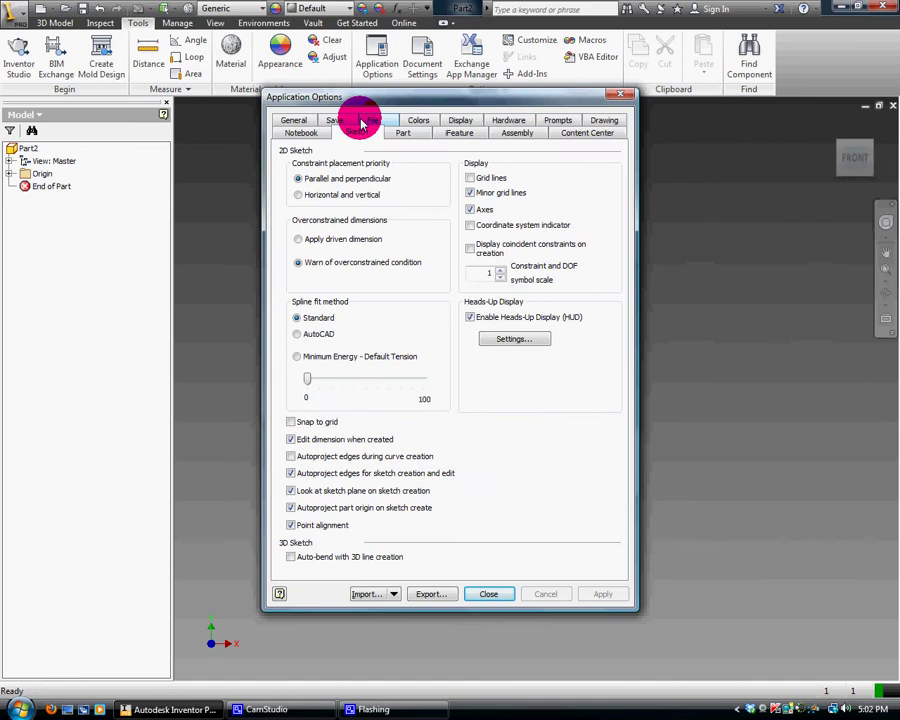
click(493, 178)
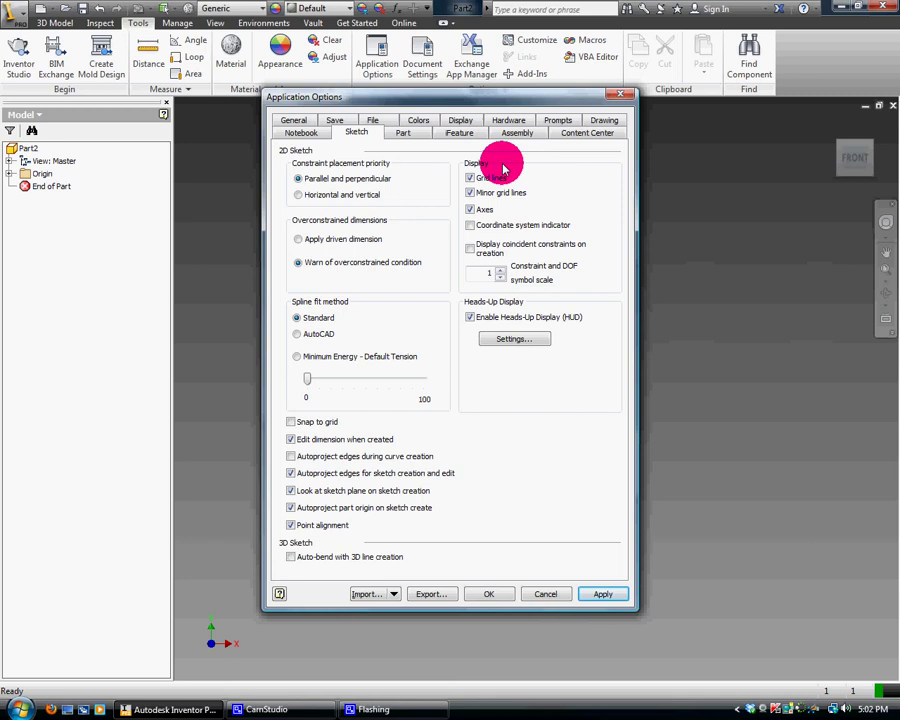
click(418, 121)
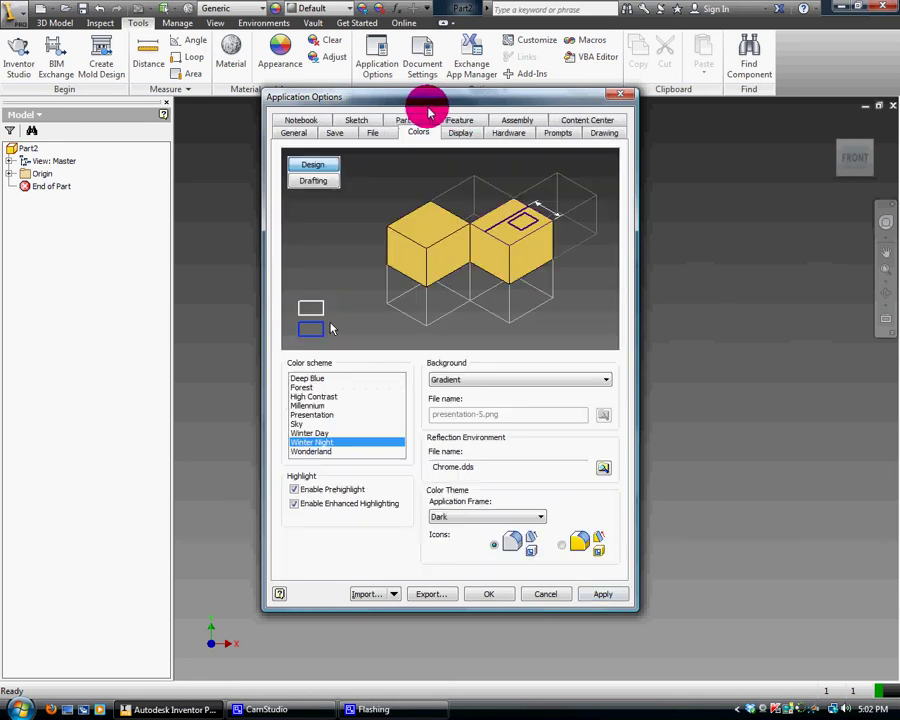
Preview several colour schemes and set the background to a single colour.
click(320, 405)
click(306, 415)
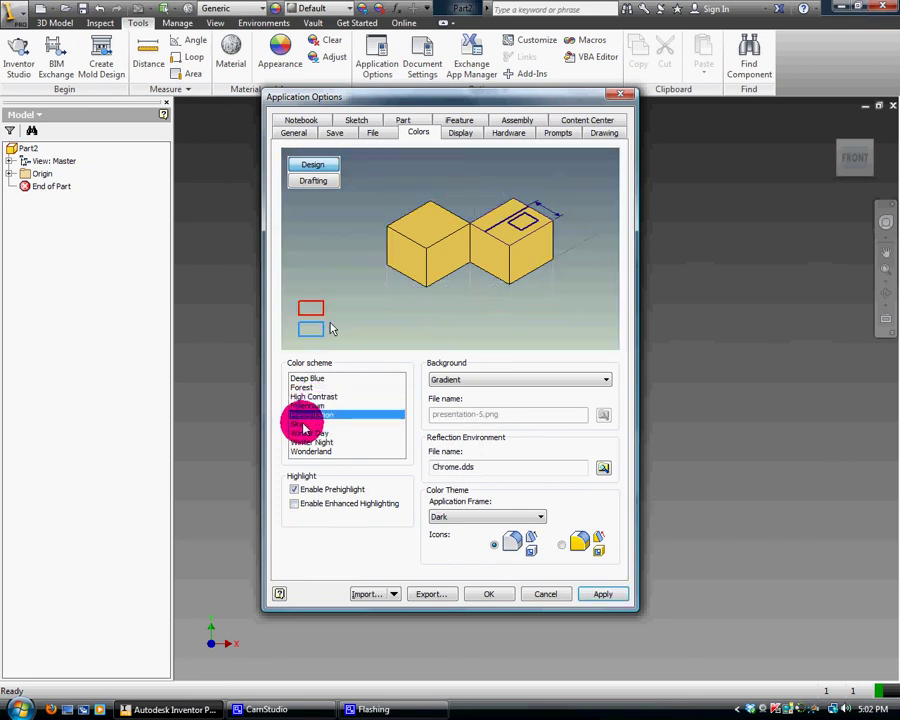
click(303, 424)
click(306, 433)
click(308, 442)
click(304, 451)
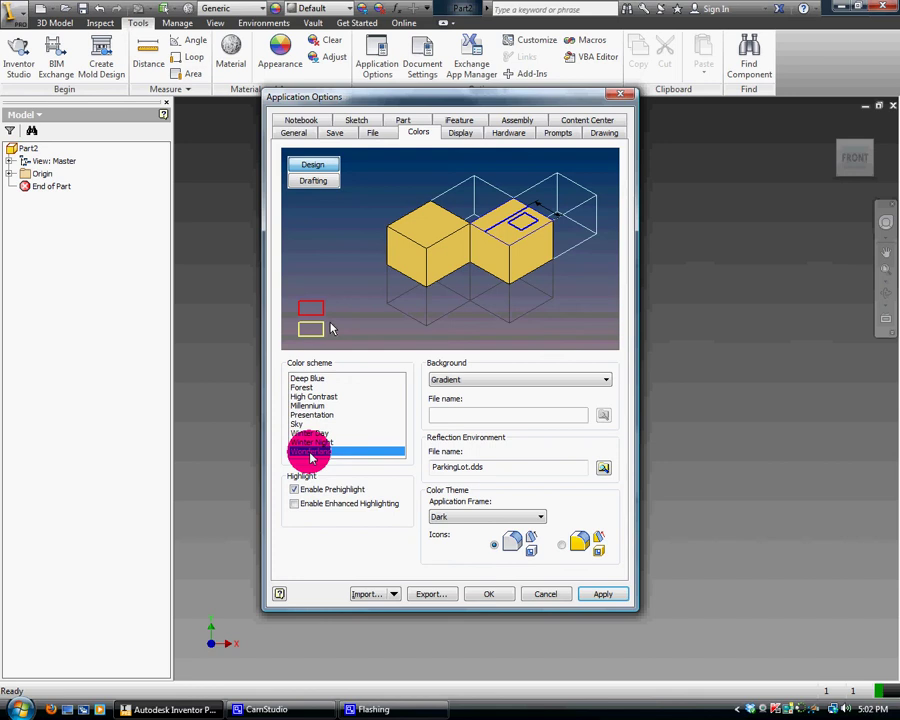
click(315, 405)
click(456, 382)
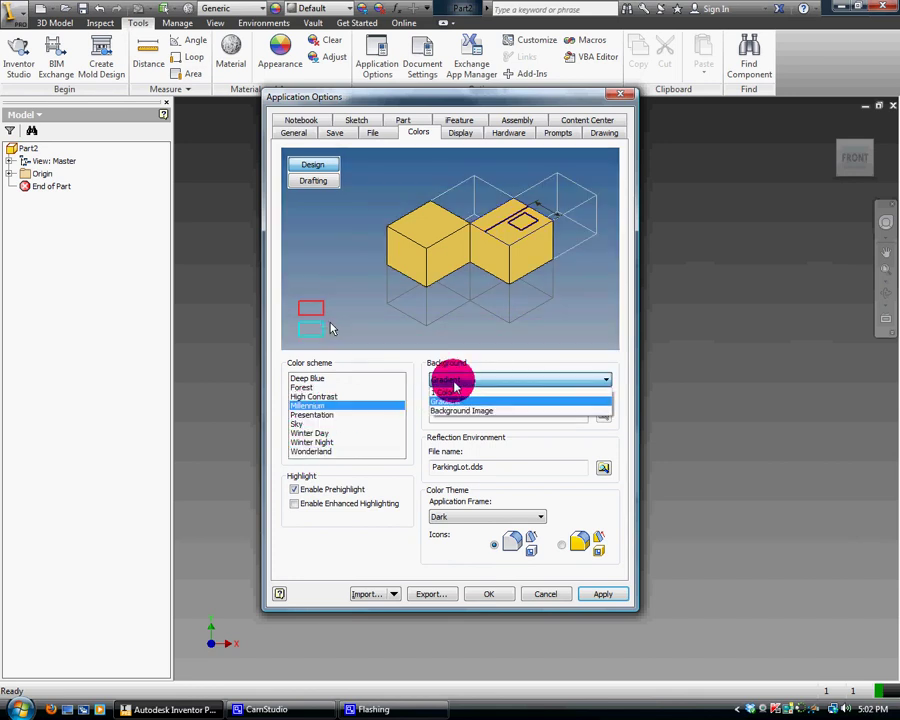
click(454, 392)
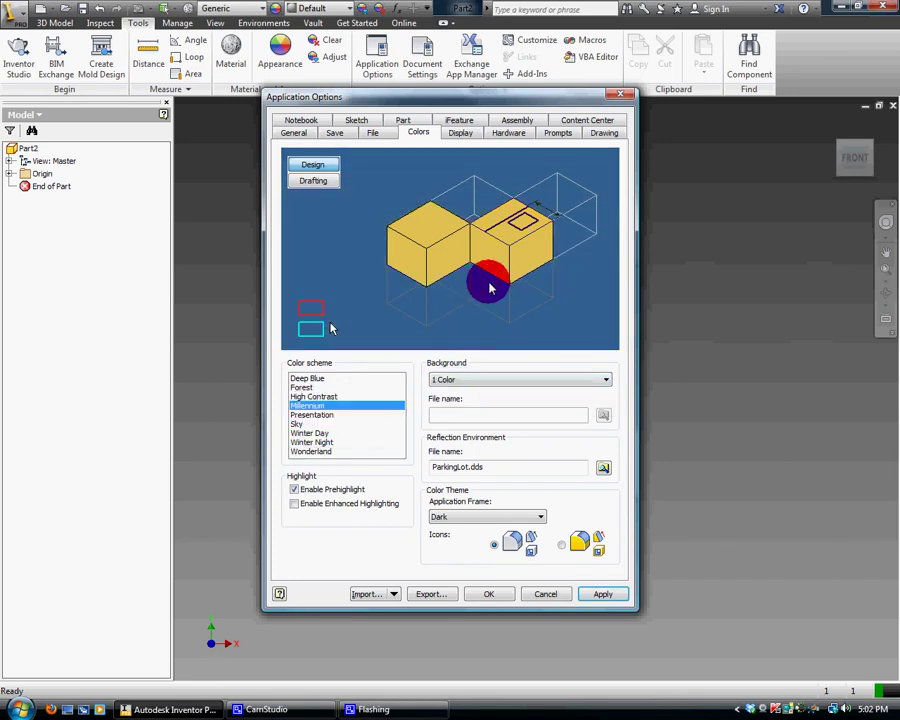
Select the Presentation colour scheme, apply it, and close Application Options with OK.
click(326, 396)
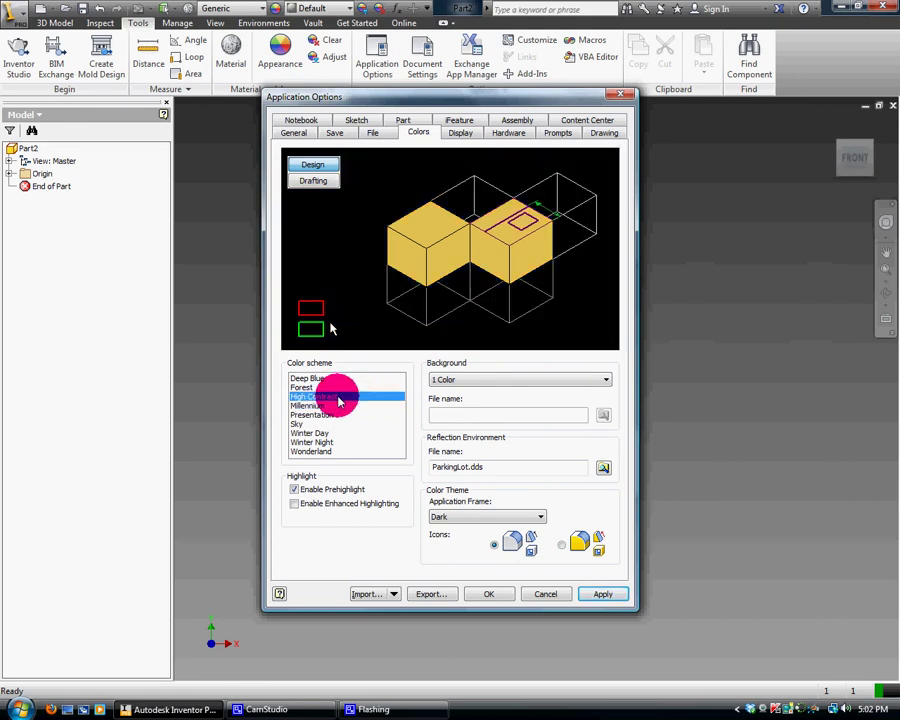
click(322, 405)
click(322, 414)
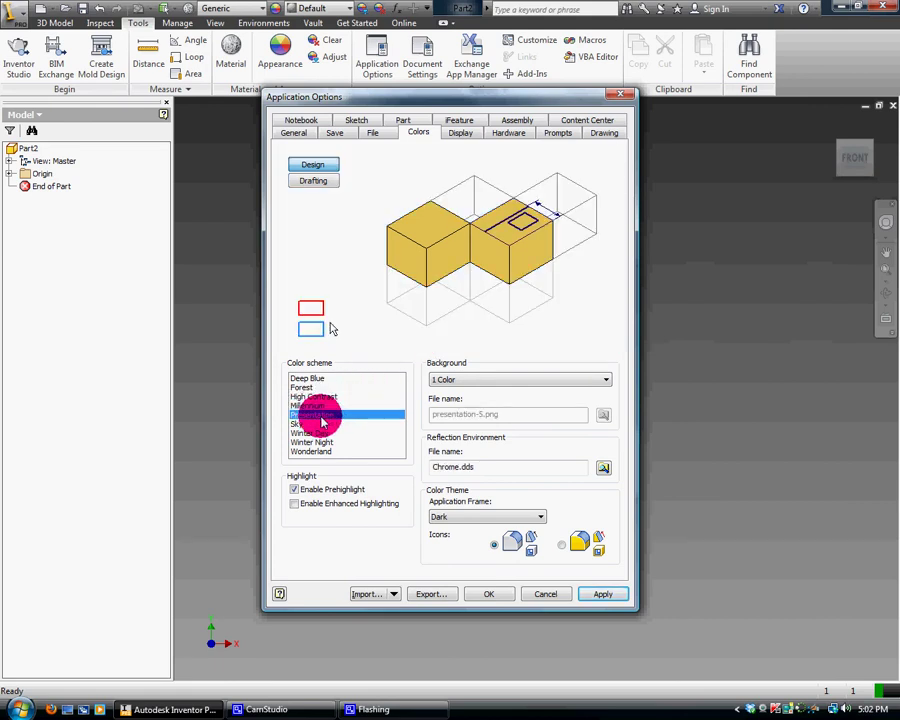
click(590, 594)
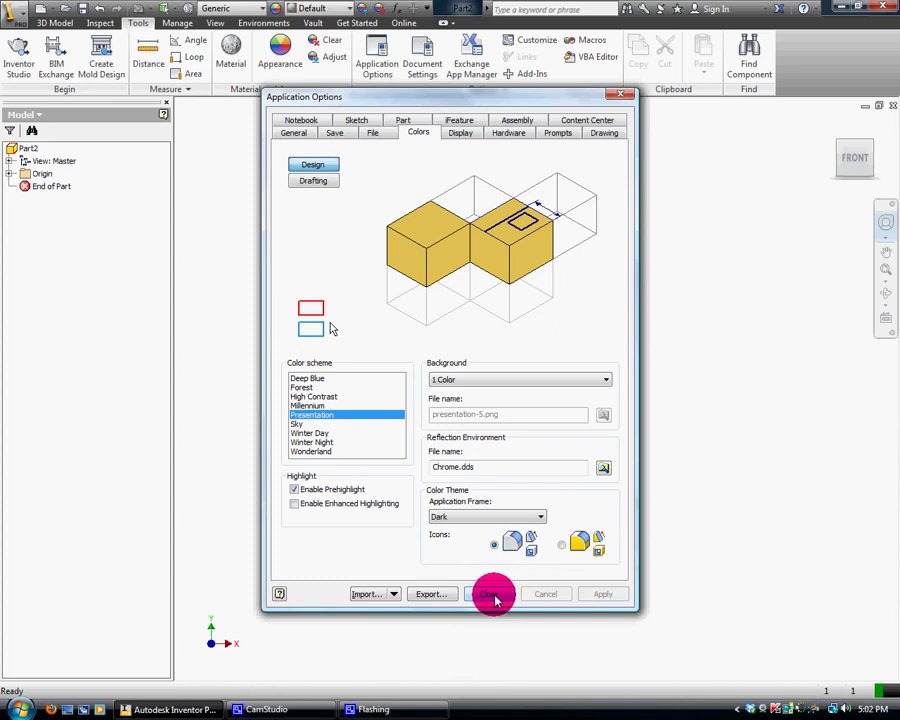
click(491, 595)
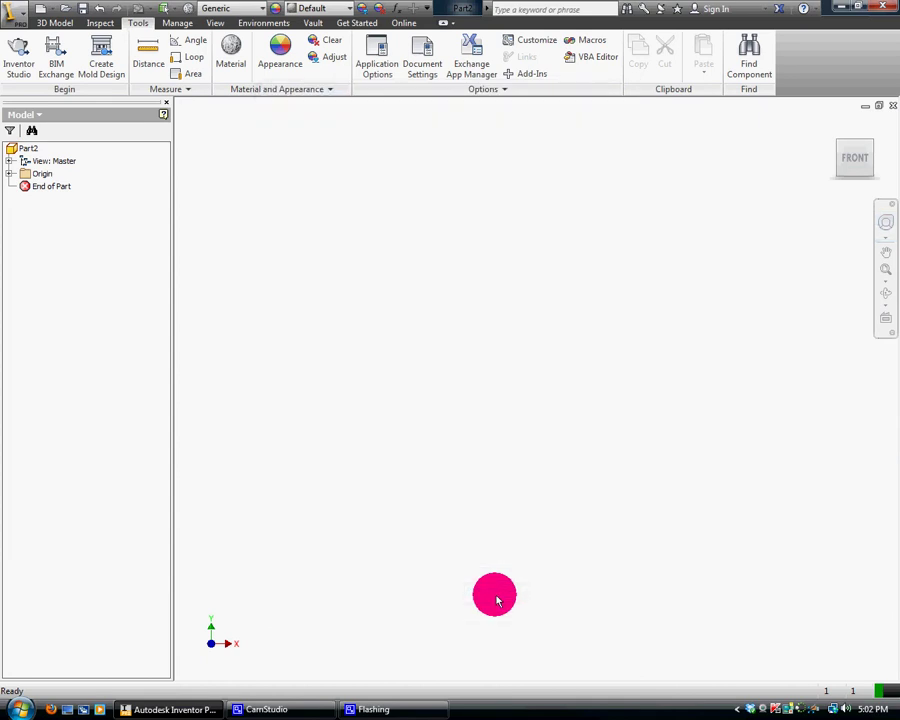
Open Document Settings and review the Units, Modeling, Bill of Materials and Default Tolerance pages.
click(424, 50)
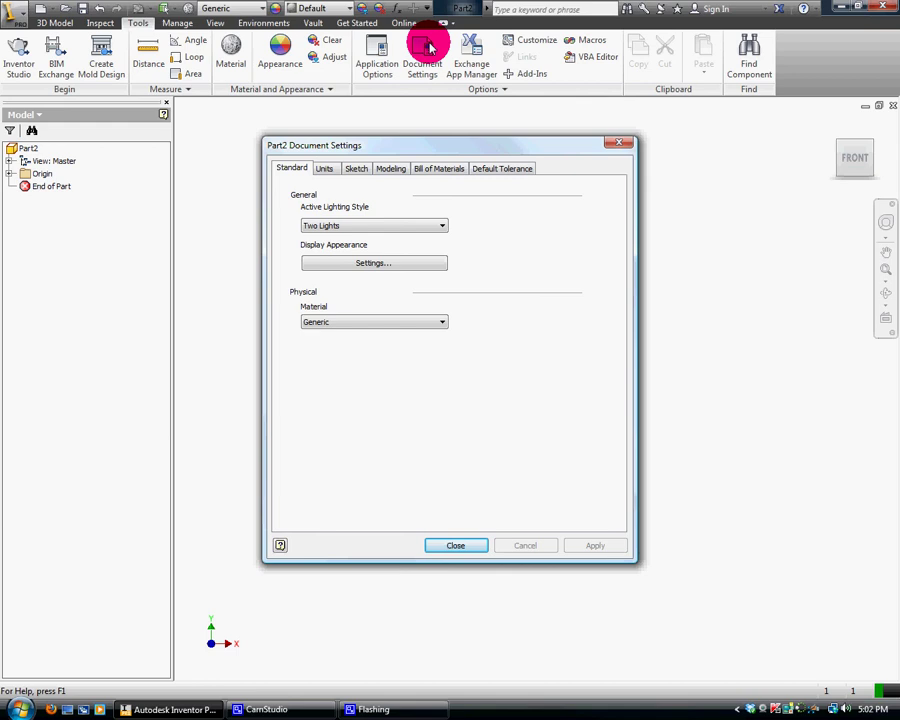
click(325, 168)
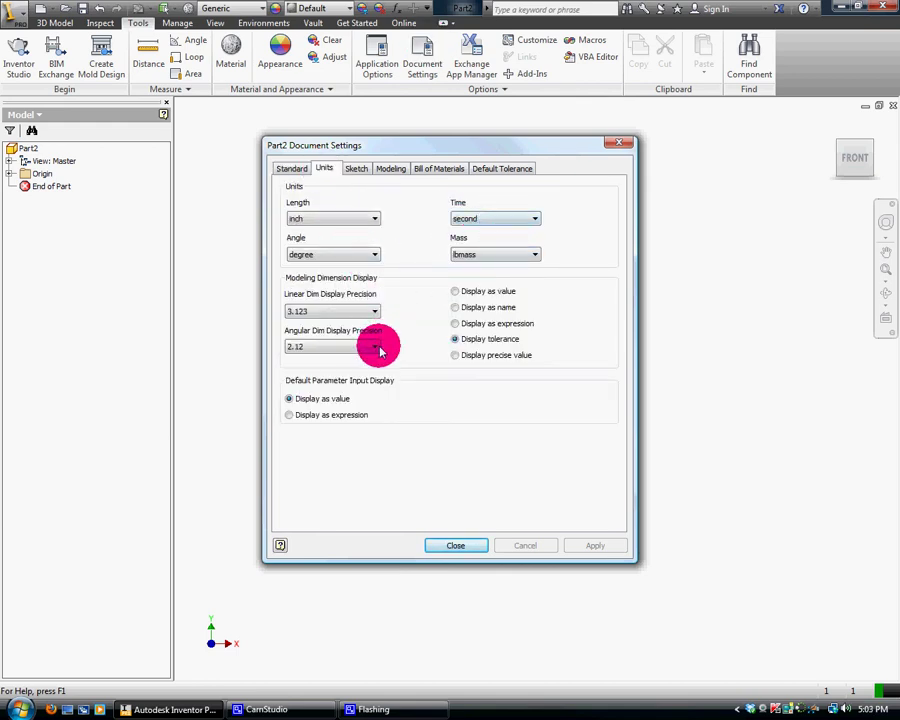
click(396, 168)
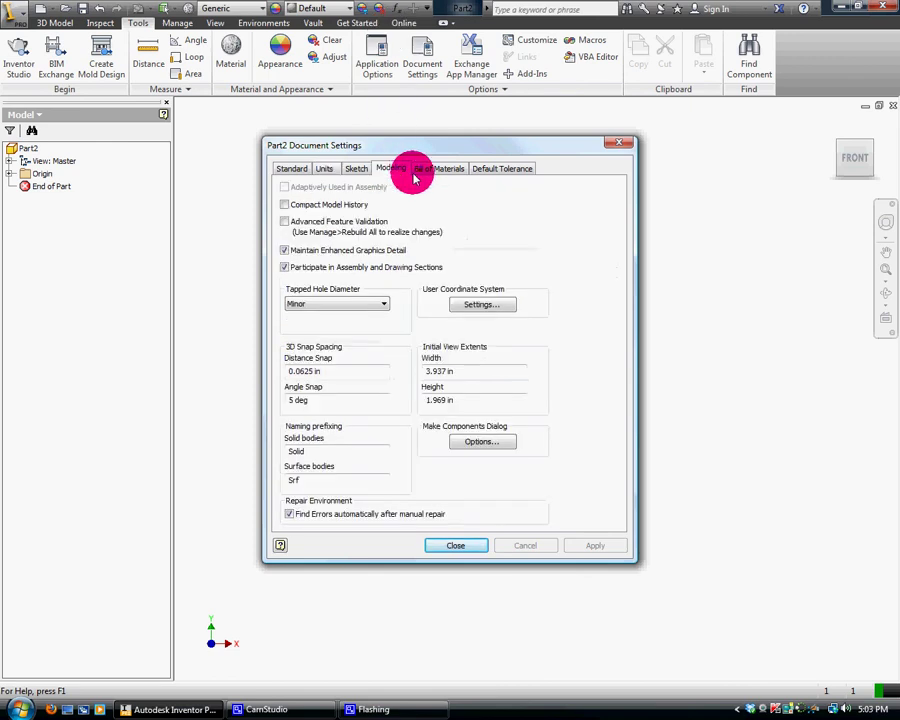
click(441, 168)
click(510, 168)
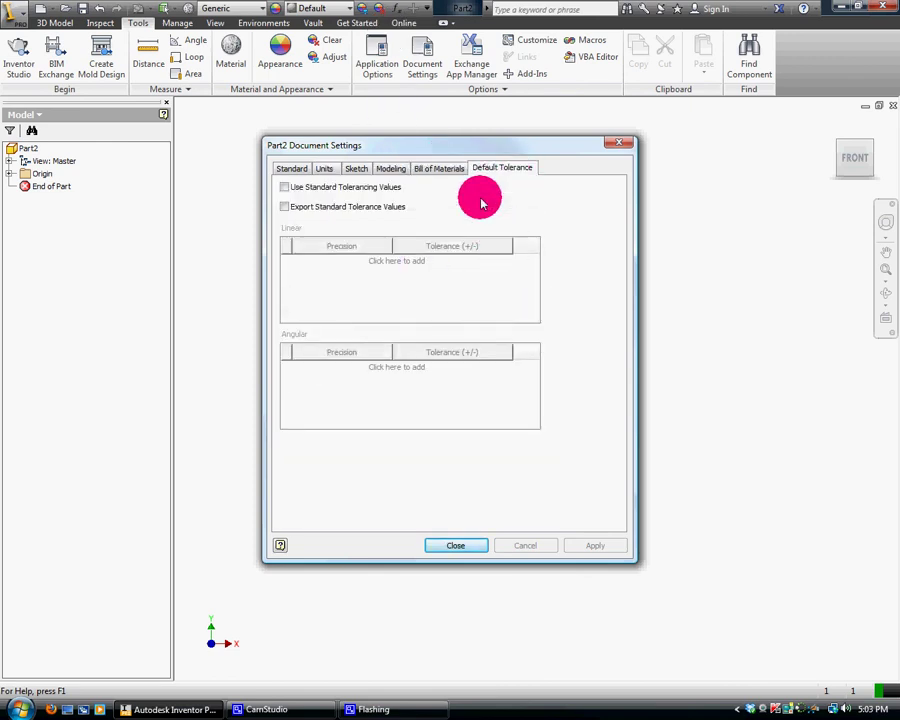
Set Snap X and Y to 0.125 in, snaps per minor and Major every to 1, then apply.
click(355, 168)
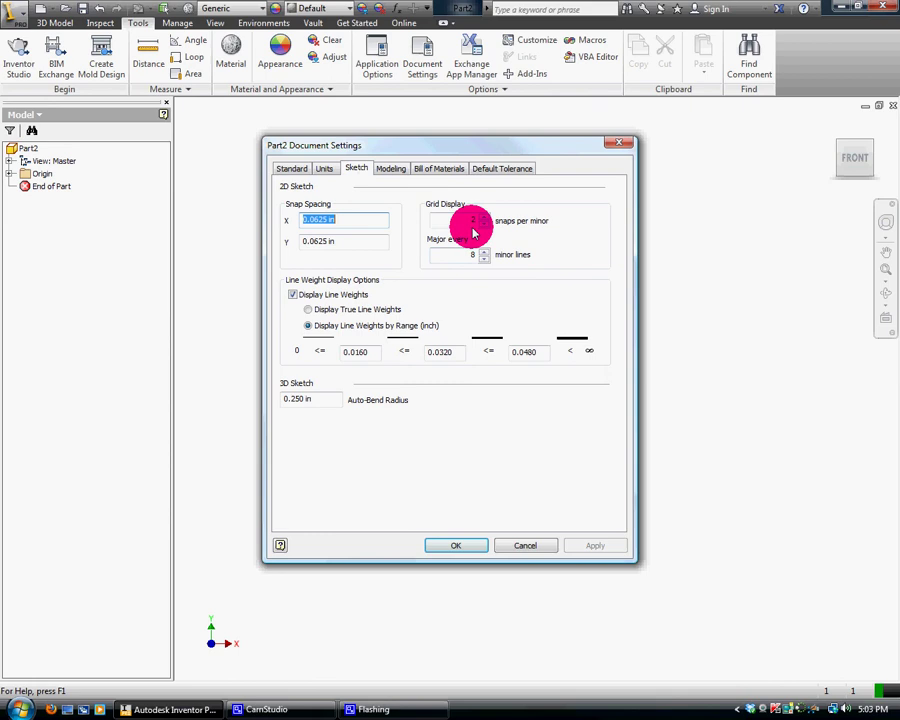
text(.1)
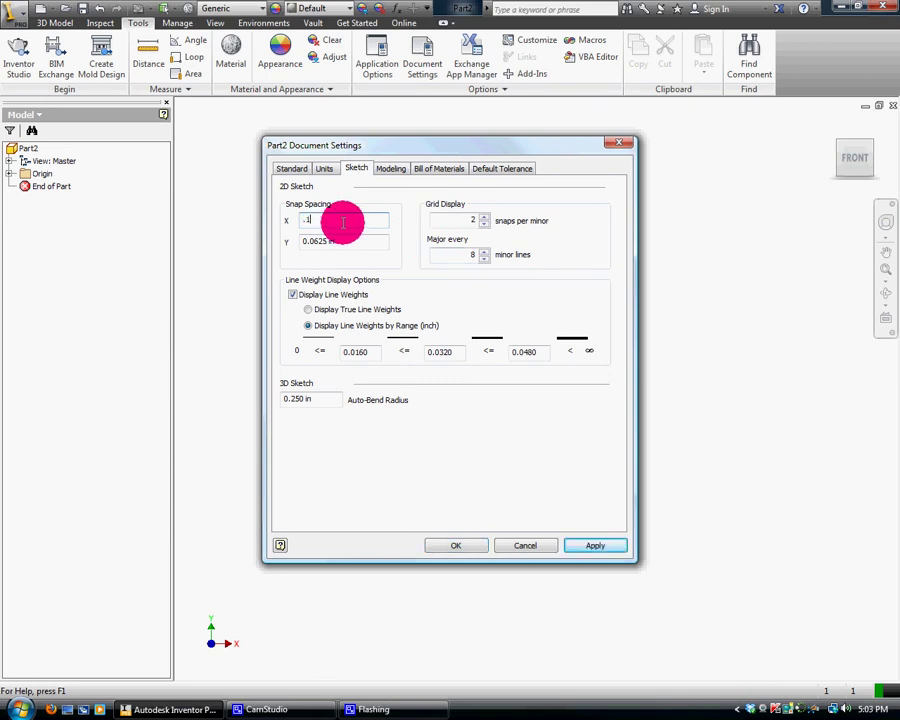
text(25)
key(Tab)
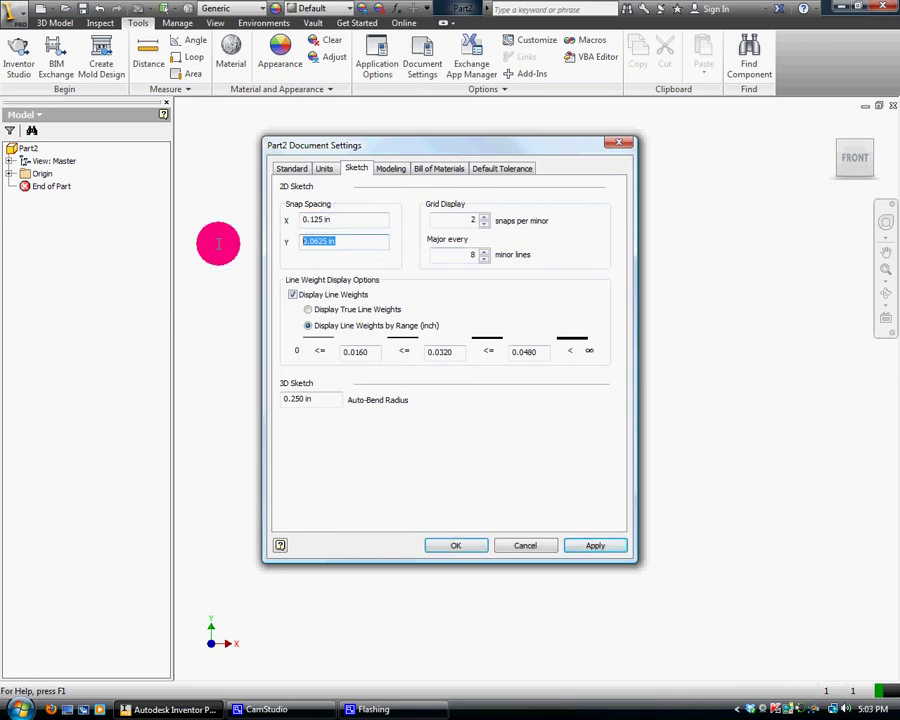
text(.125)
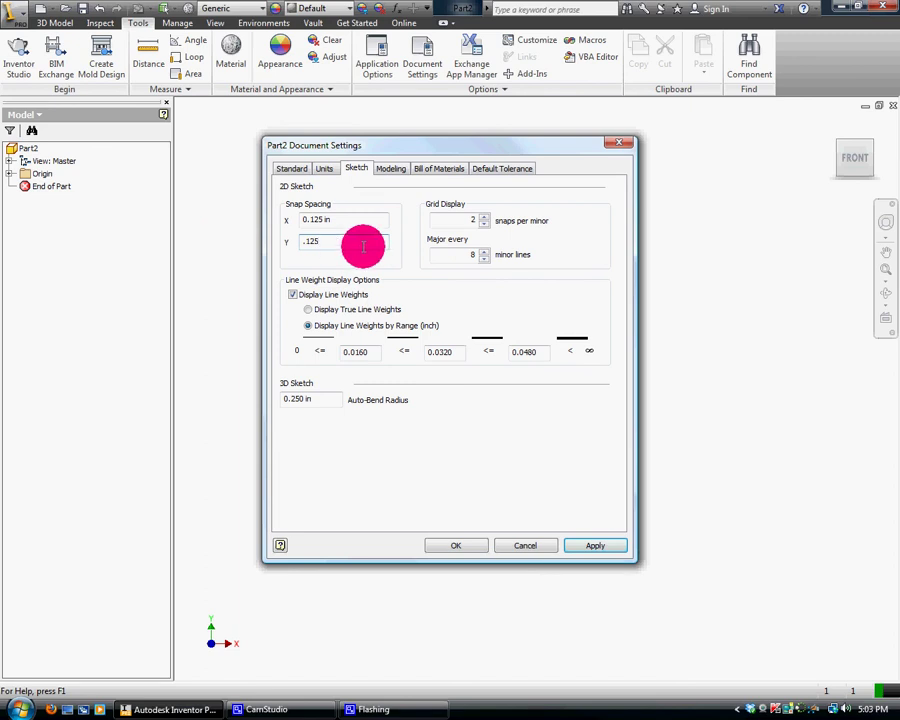
double_click(474, 221)
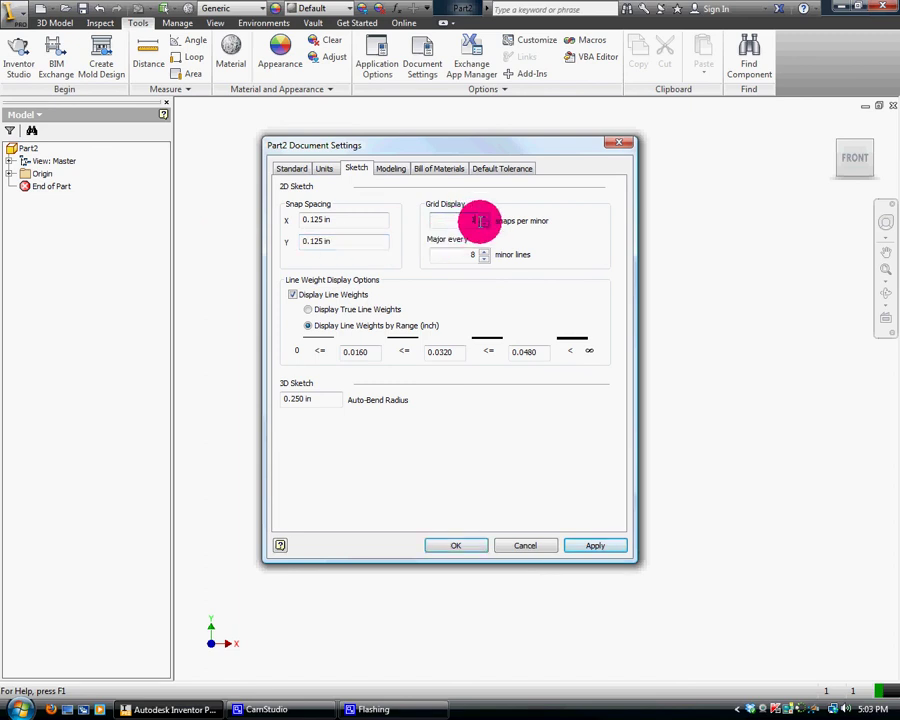
text(1)
double_click(466, 255)
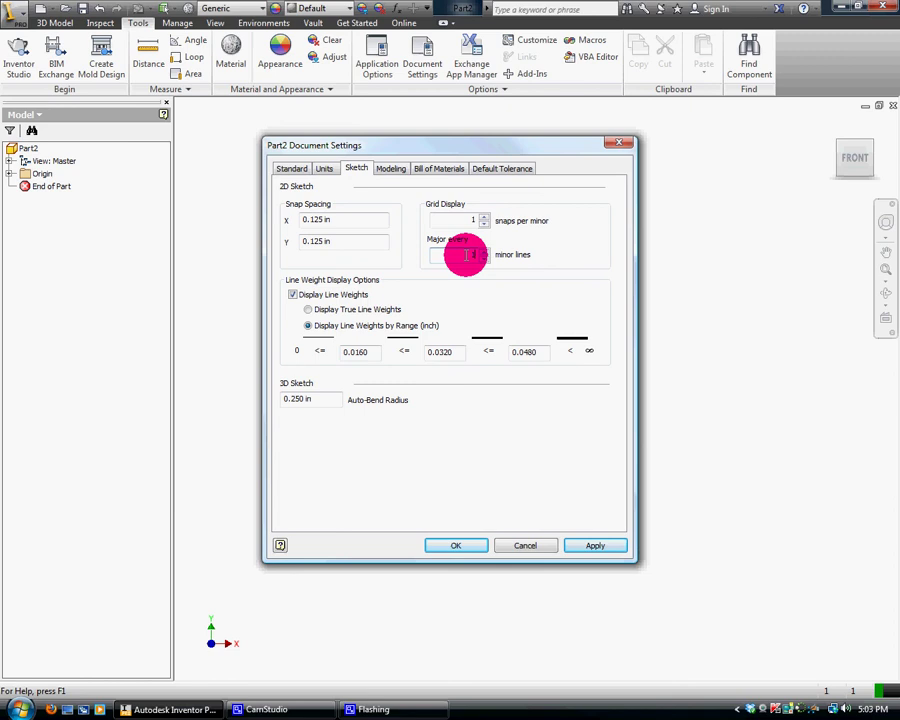
text(1)
click(612, 550)
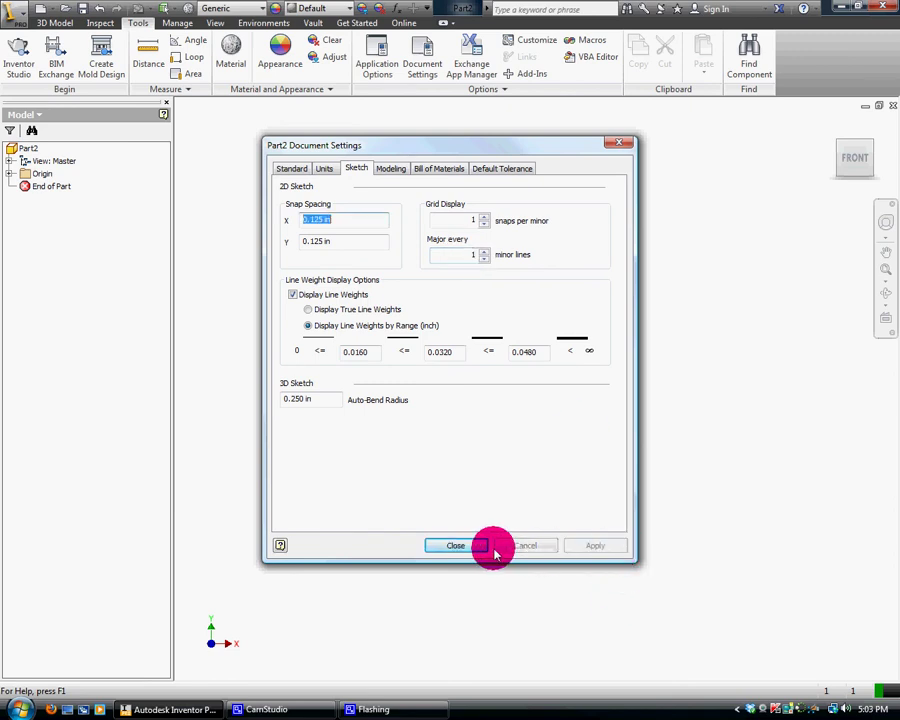
click(466, 546)
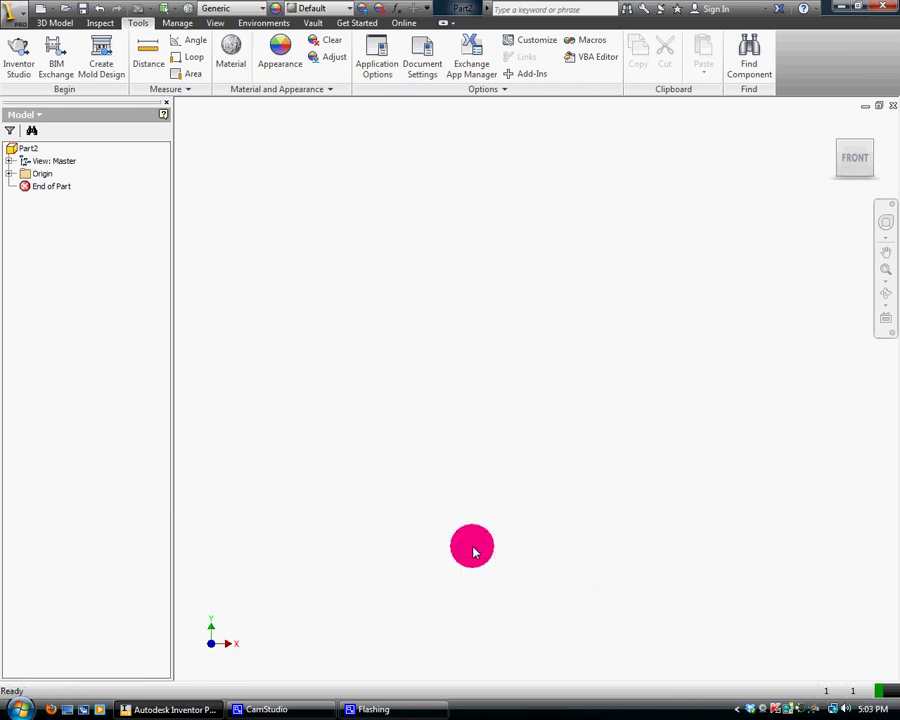
Start Create 2D Sketch and pick the XY front origin plane to open Sketch1.
click(53, 23)
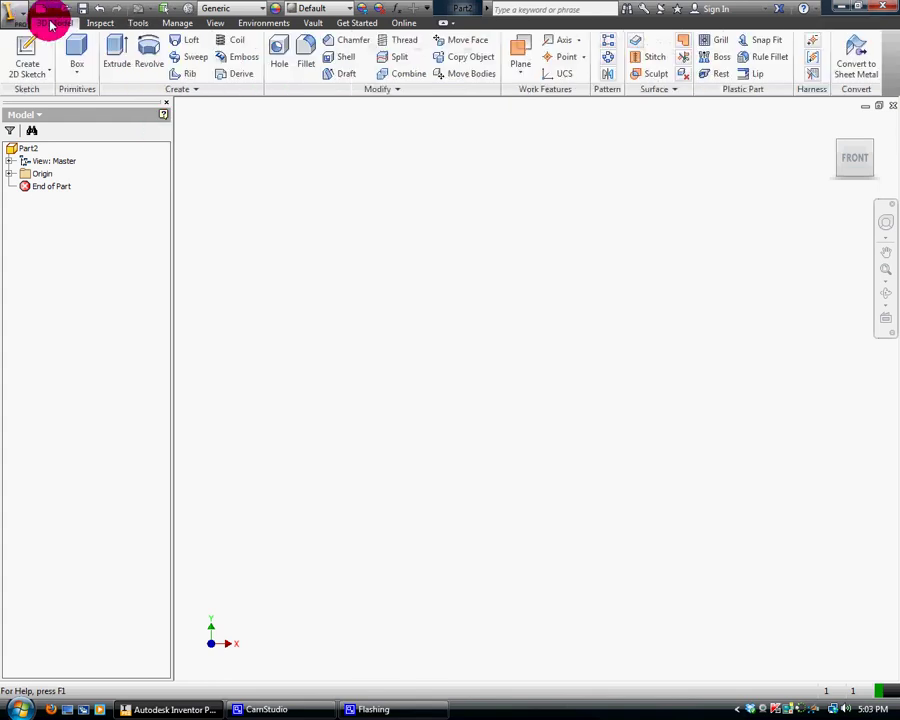
click(50, 77)
click(49, 96)
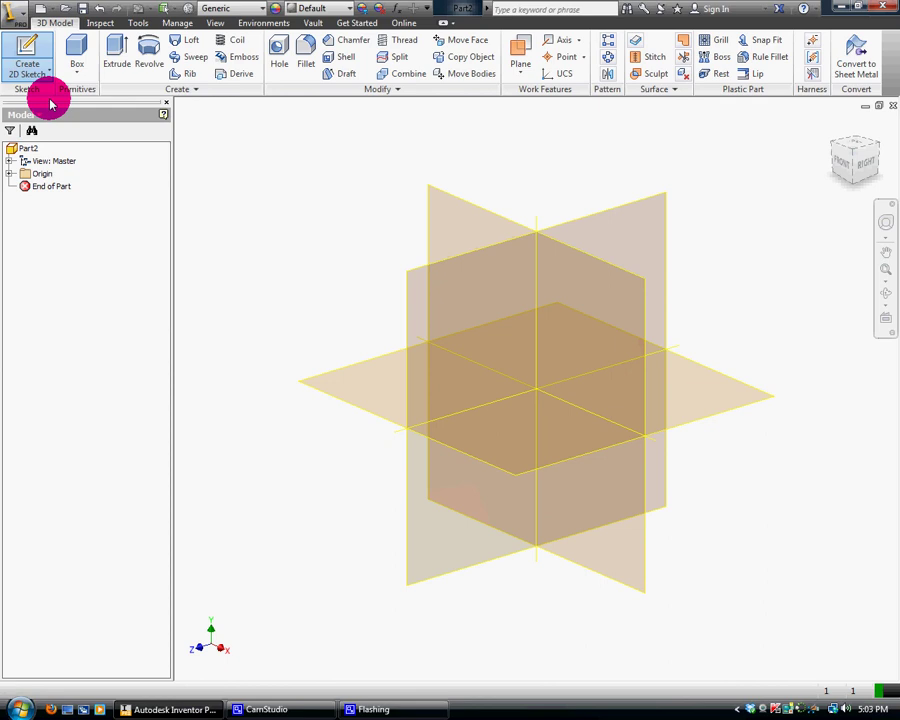
click(836, 128)
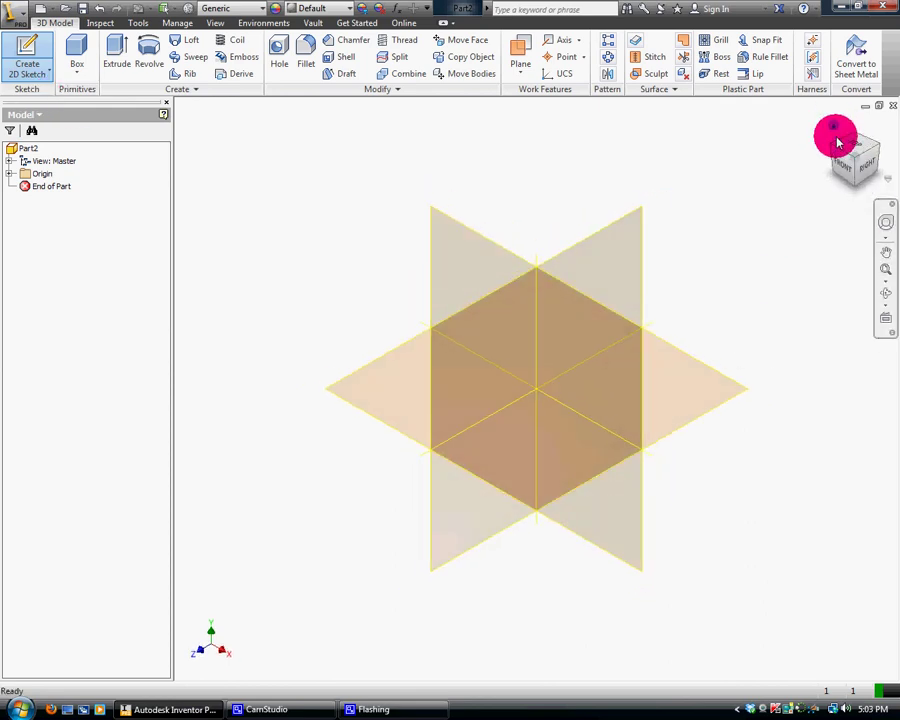
click(846, 168)
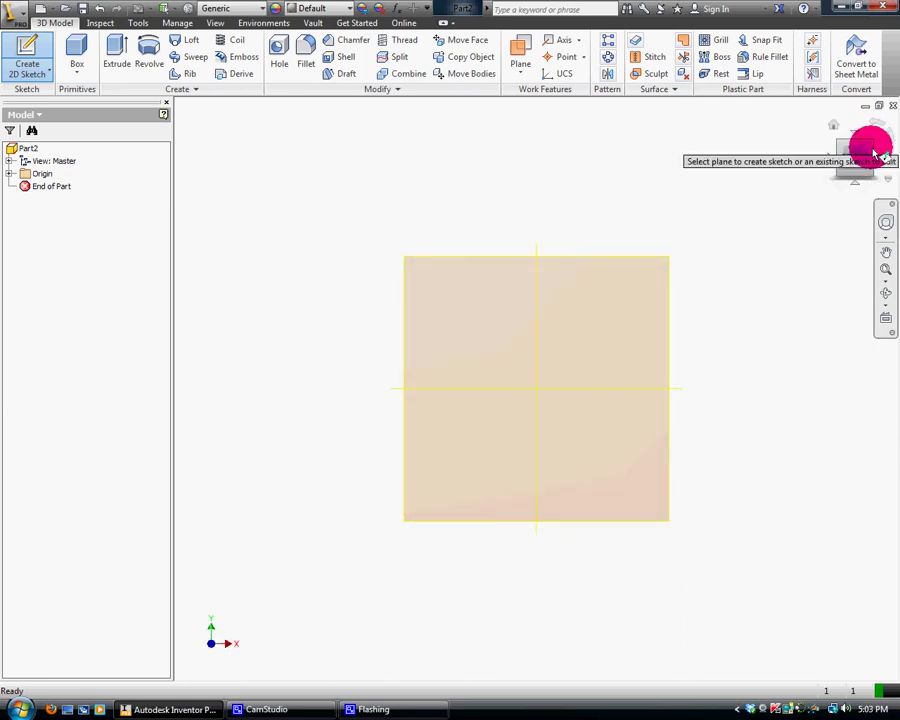
click(881, 163)
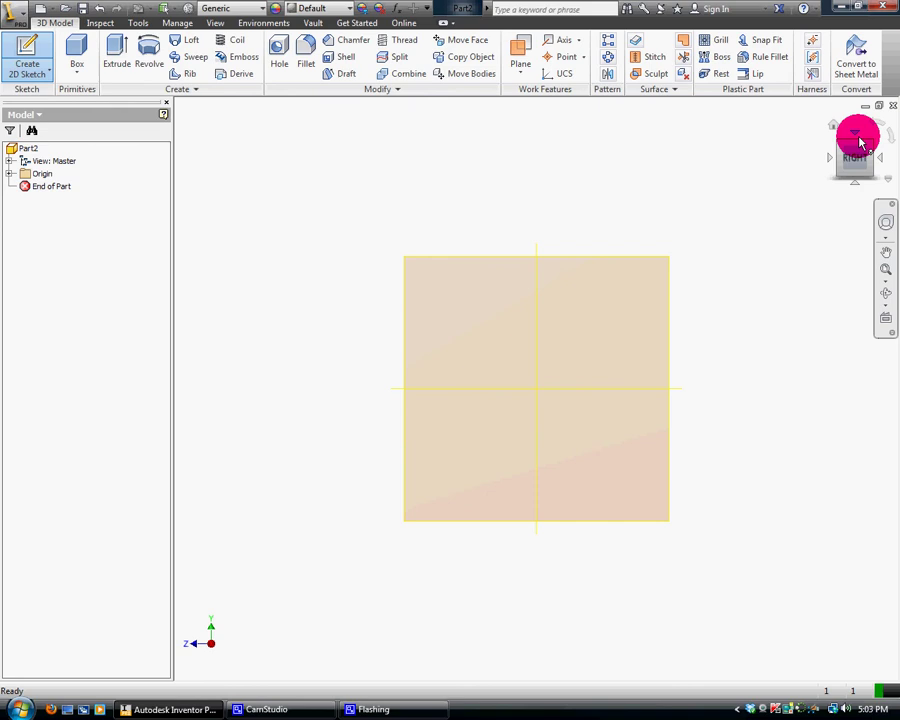
click(834, 128)
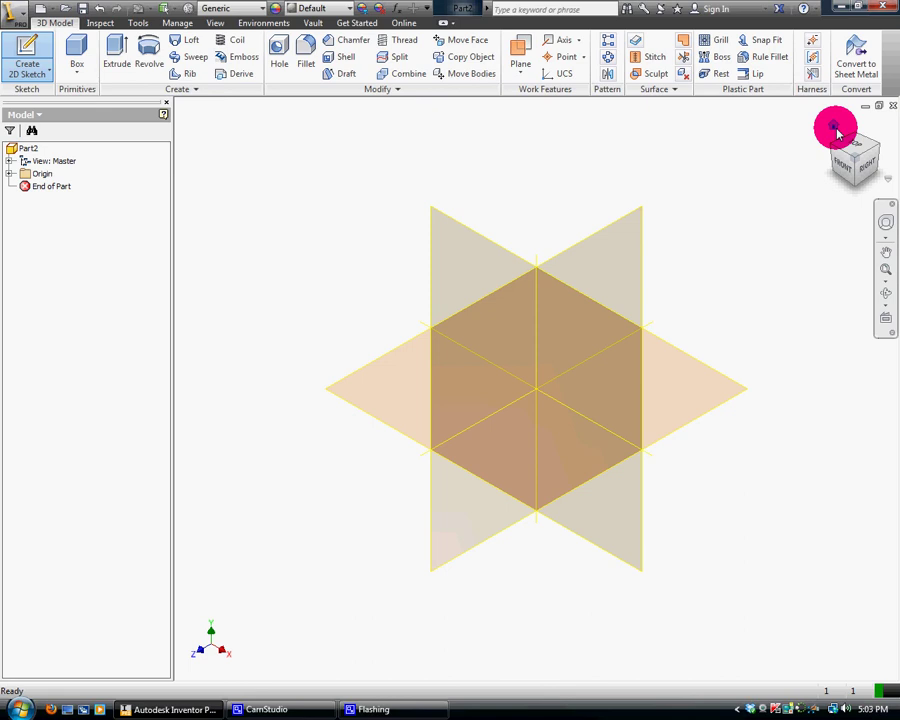
click(500, 251)
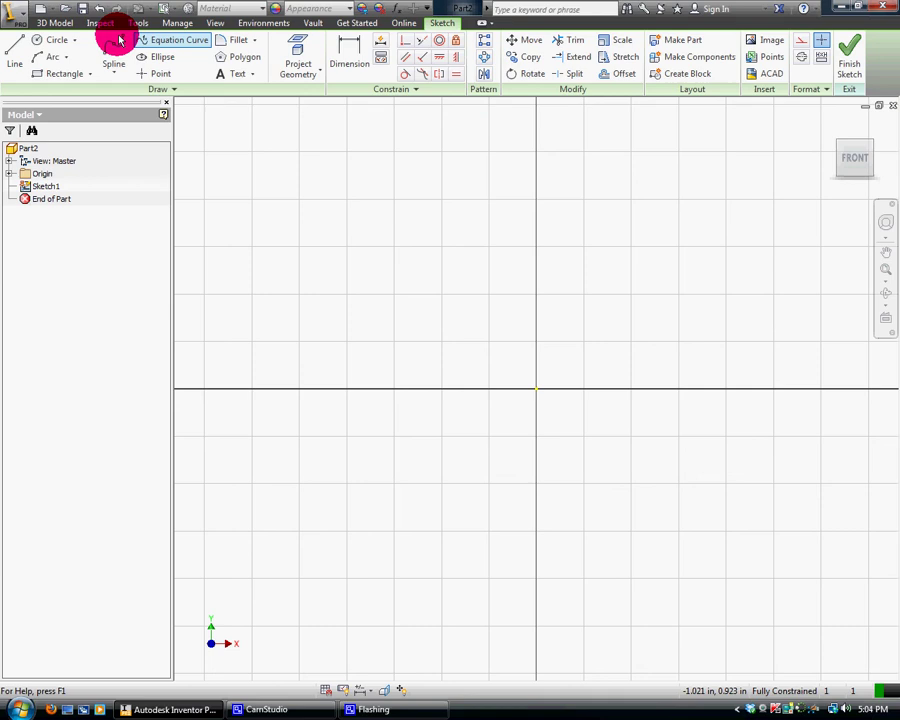
Start the Line tool with Precise Input on, docking its coordinate toolbar at the window bottom.
click(16, 52)
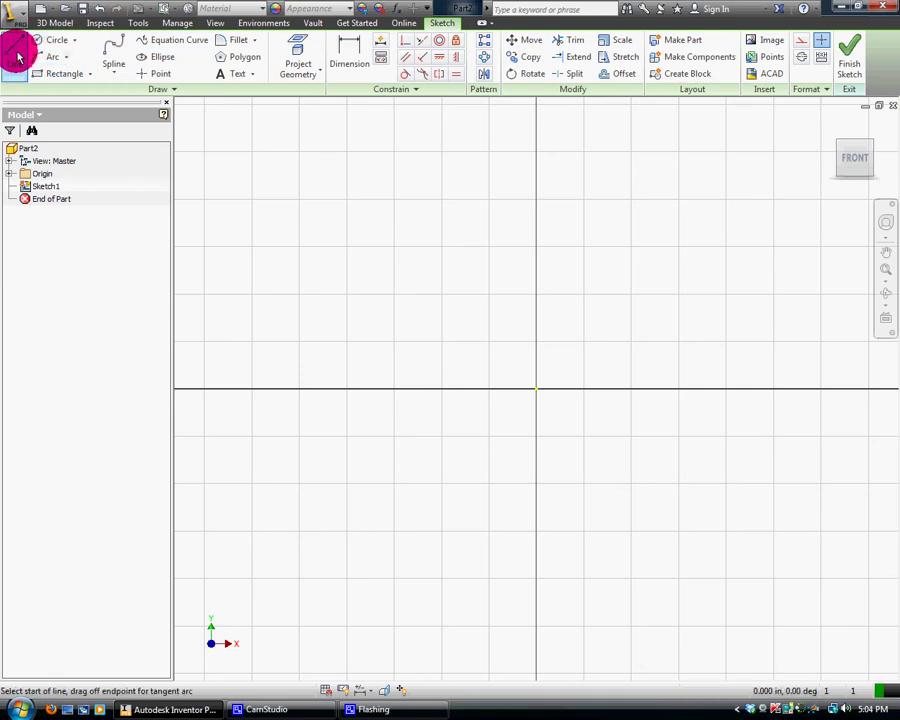
click(175, 92)
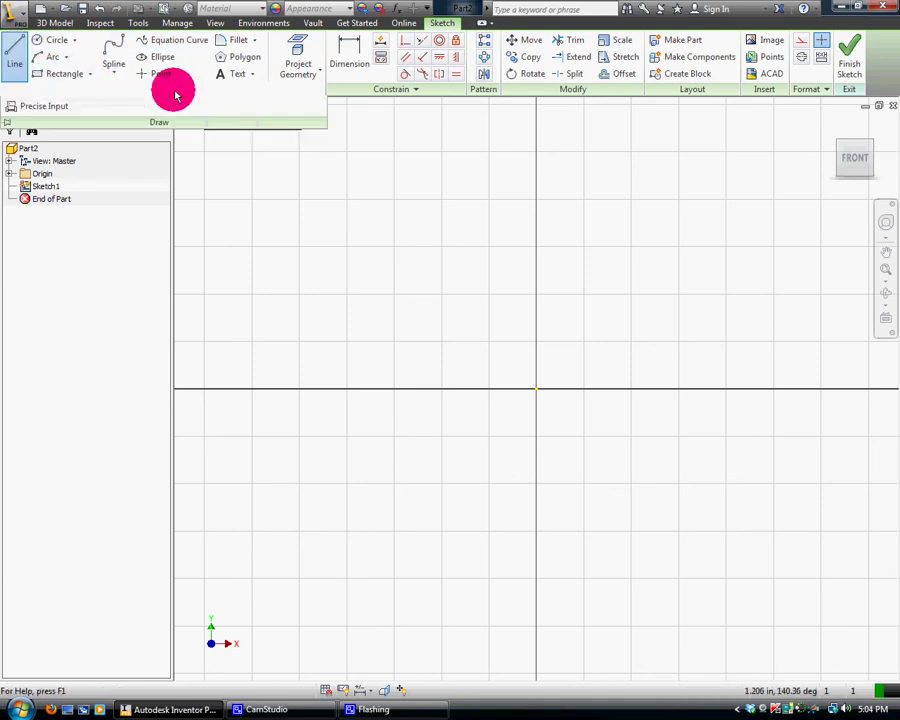
click(55, 108)
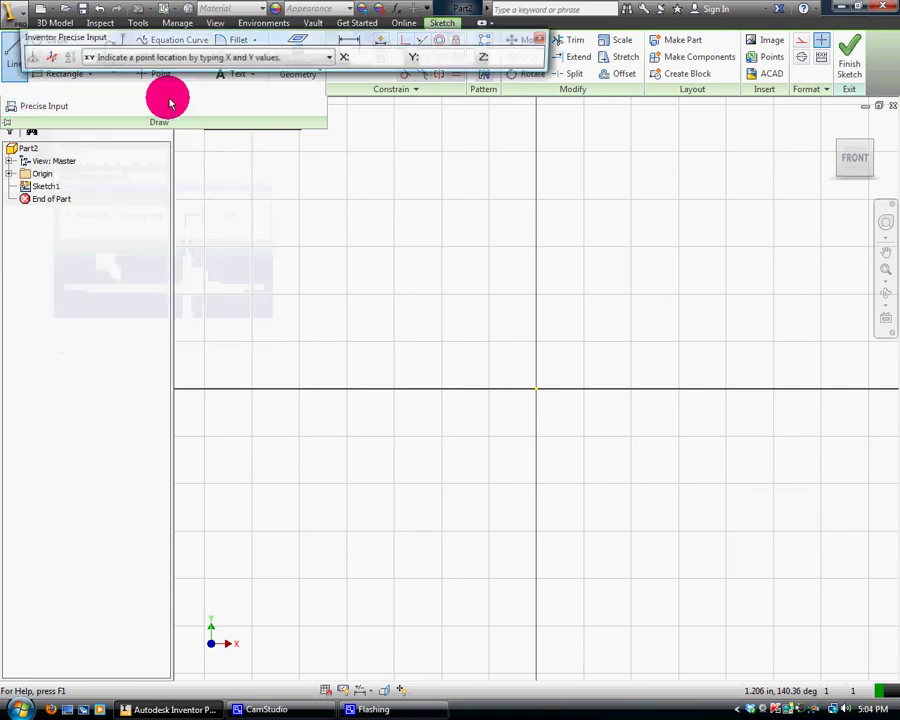
drag(307, 37, 382, 647)
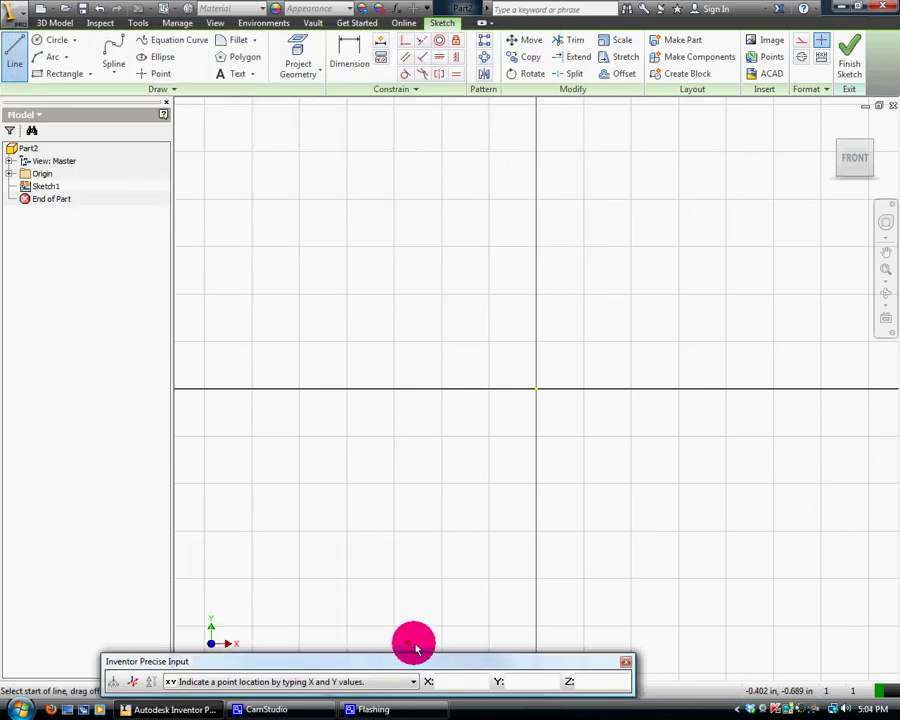
drag(440, 680, 440, 674)
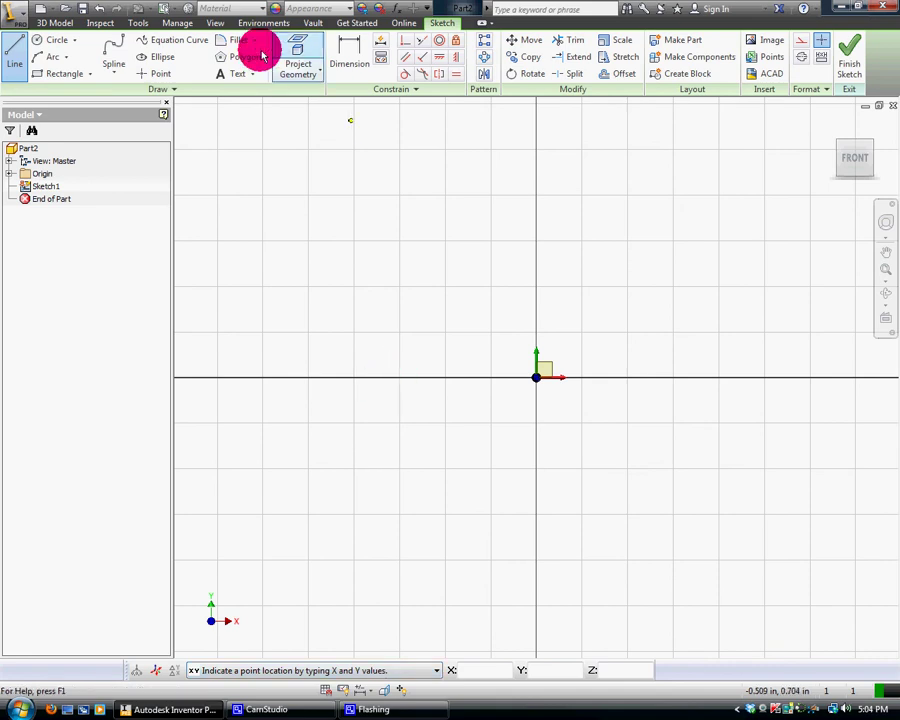
click(175, 88)
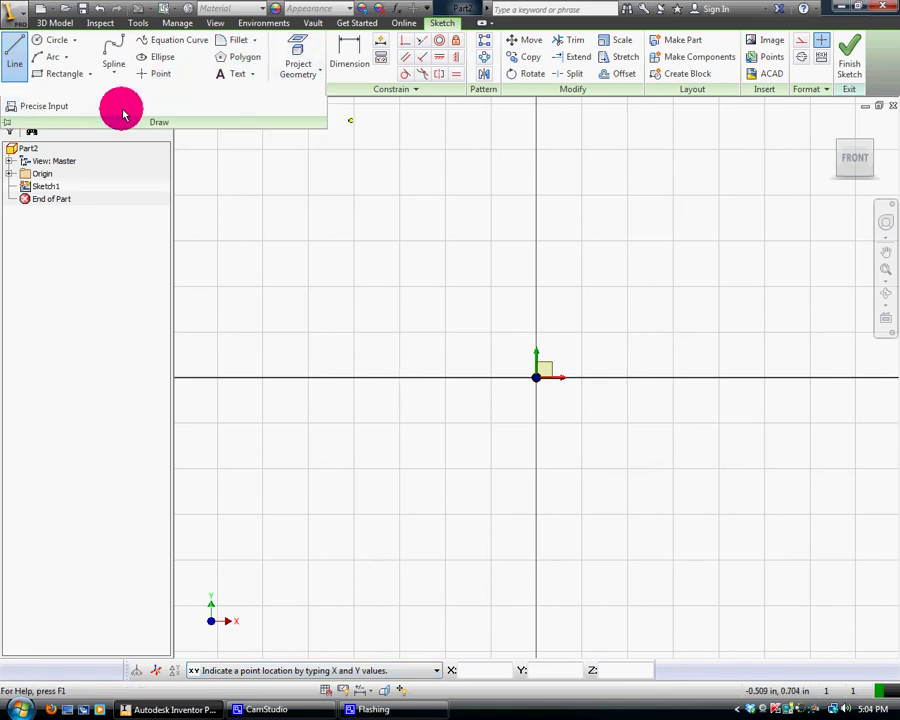